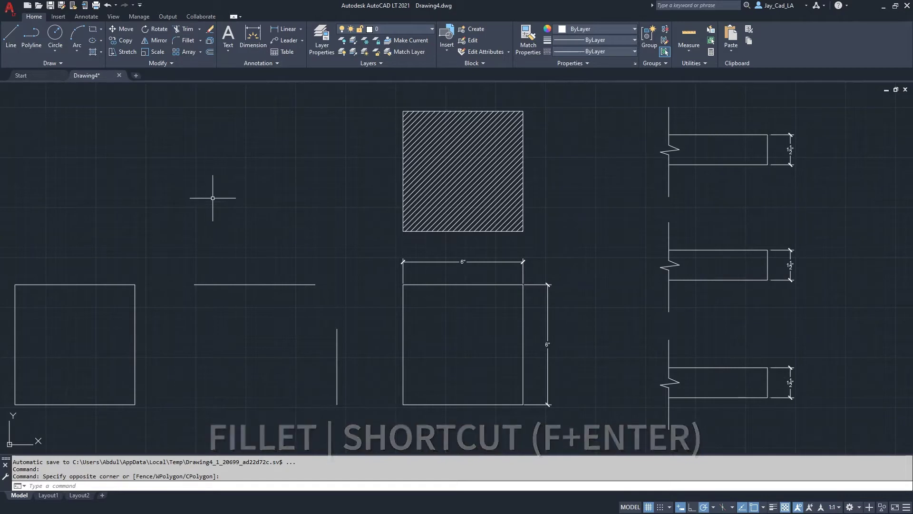
{"action": "type", "text": "F"}
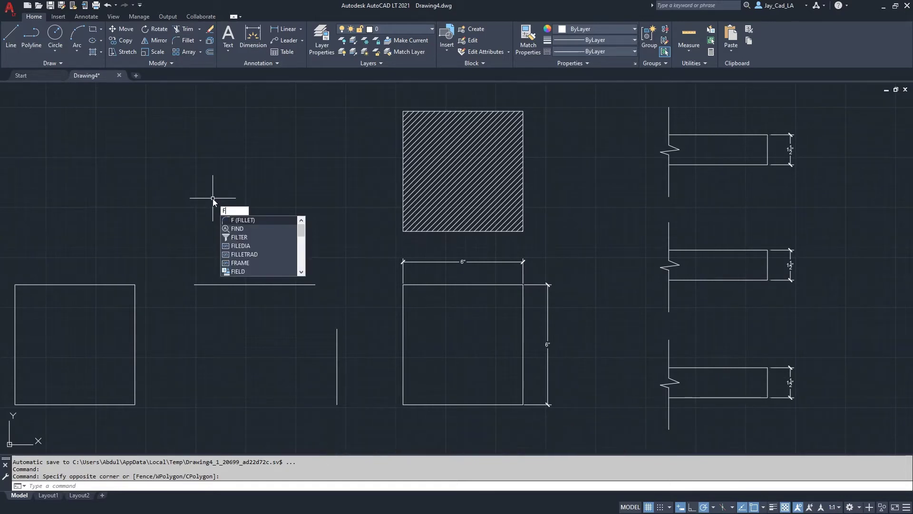
{"action": "key", "text": "Return"}
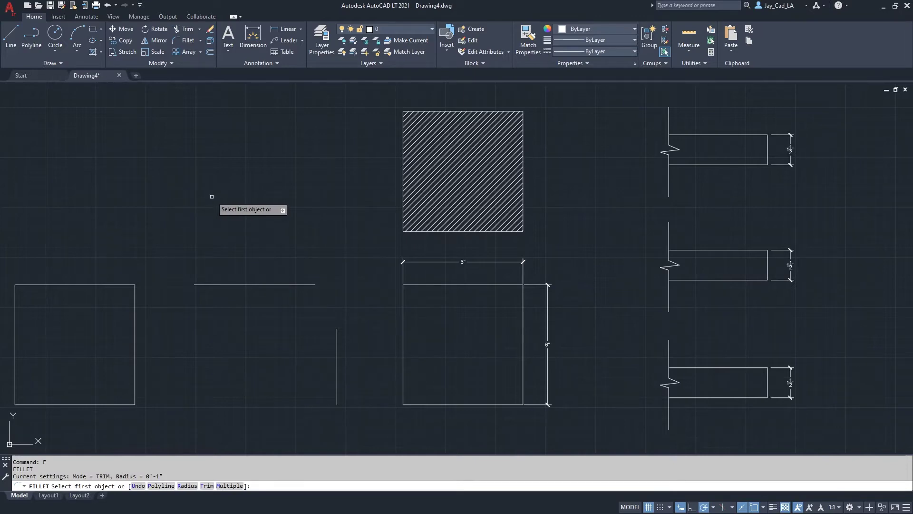
{"action": "key", "text": "Escape"}
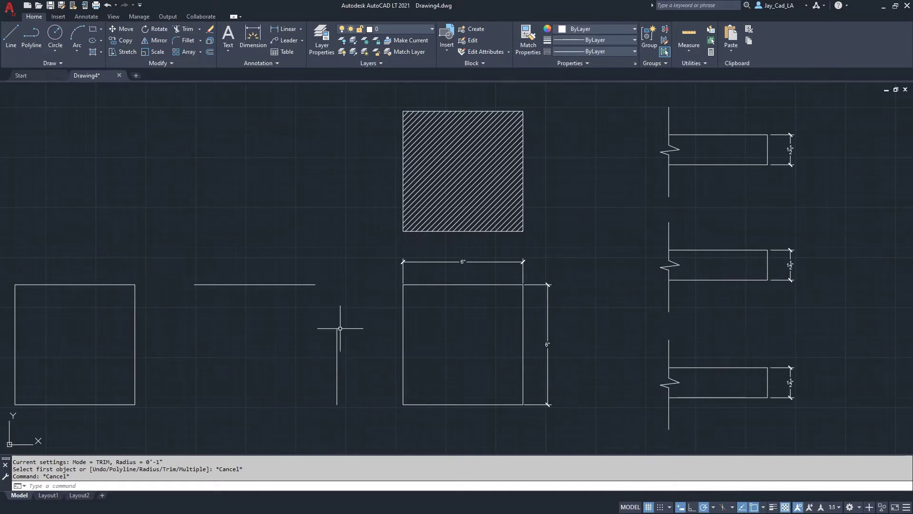
Step: Undock the command line and float it over the lower part of the drawing area
{"action": "scroll", "coordinate": [147, 357], "scroll_direction": "down", "scroll_amount": 2}
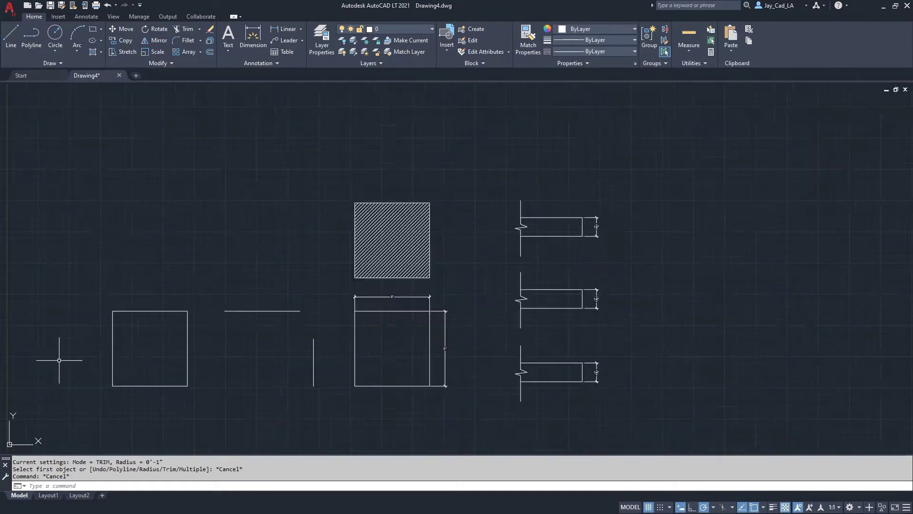
{"action": "scroll", "coordinate": [65, 361], "scroll_direction": "up", "scroll_amount": 4}
{"action": "scroll", "coordinate": [109, 385], "scroll_direction": "up", "scroll_amount": 2}
{"action": "scroll", "coordinate": [100, 349], "scroll_direction": "down", "scroll_amount": 2}
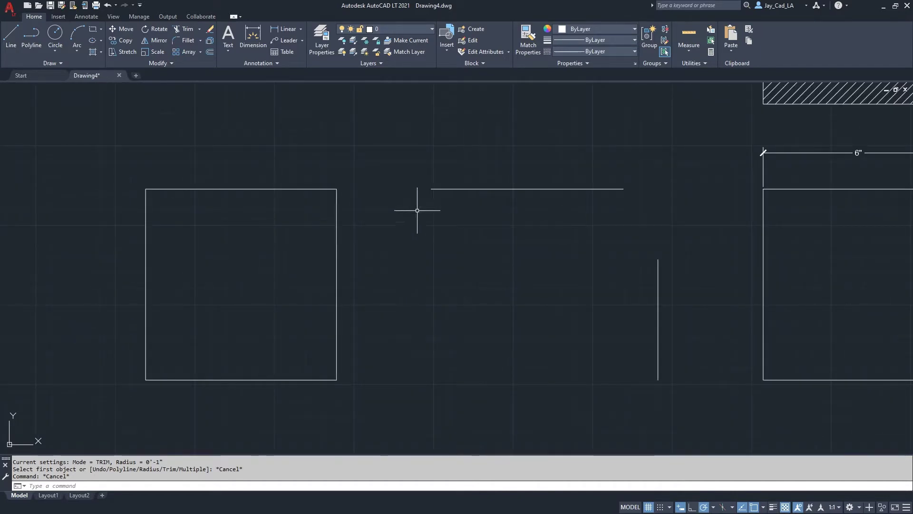
{"action": "scroll", "coordinate": [251, 202], "scroll_direction": "down", "scroll_amount": 1}
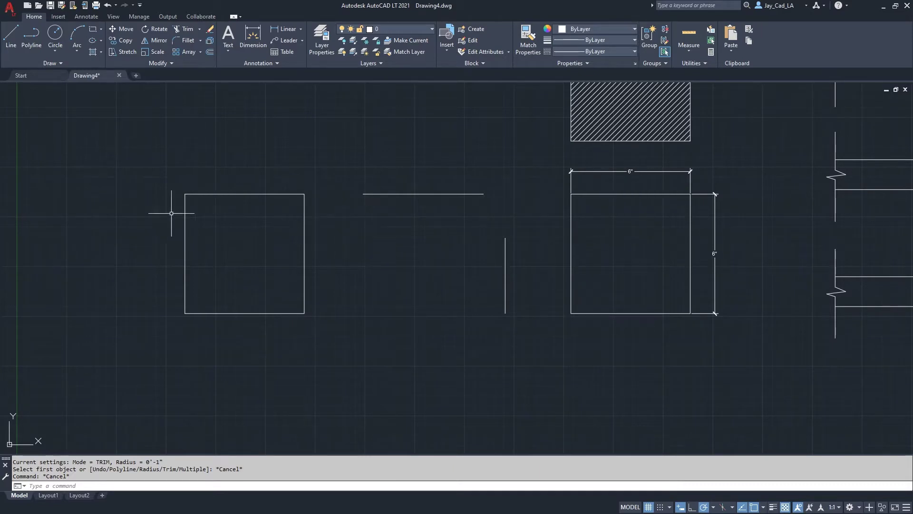
{"action": "scroll", "coordinate": [156, 246], "scroll_direction": "up", "scroll_amount": 2}
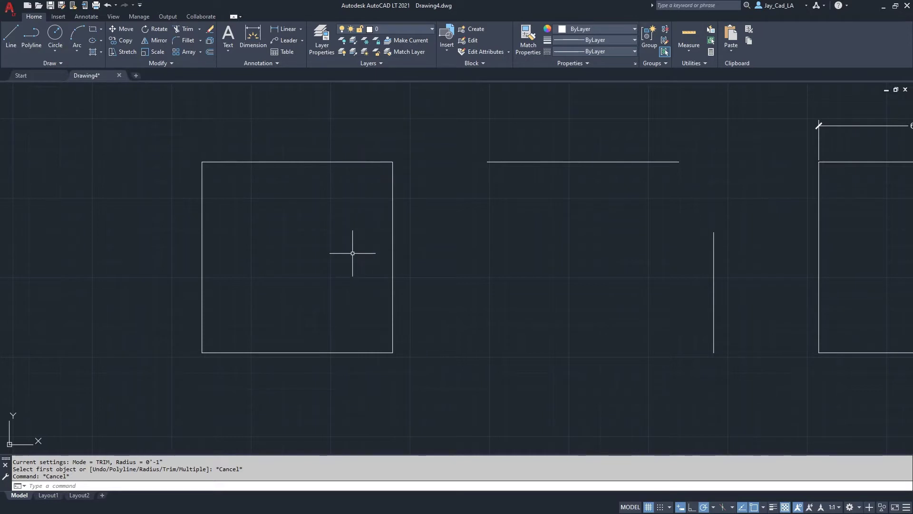
{"action": "type", "text": "F"}
{"action": "key", "text": "Return"}
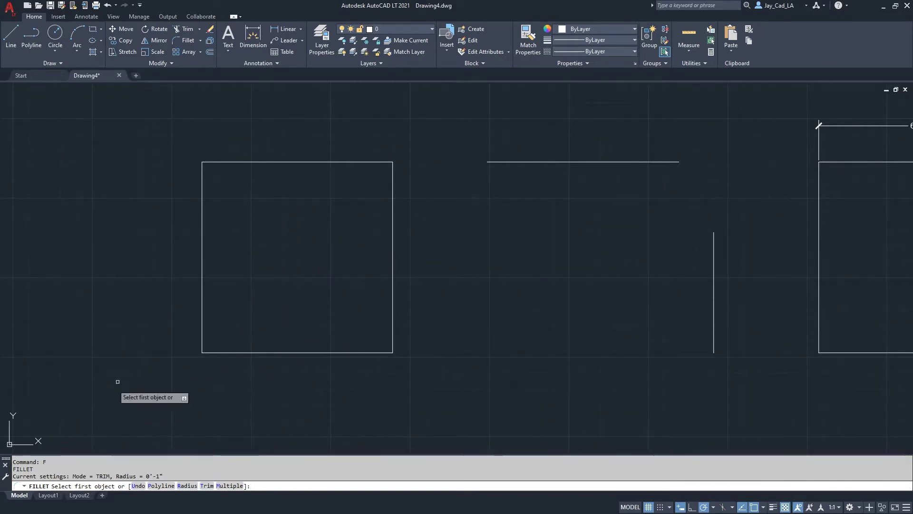
{"action": "mouse_move", "coordinate": [7, 461]}
{"action": "left_mouse_down"}
{"action": "mouse_move", "coordinate": [160, 440]}
{"action": "mouse_move", "coordinate": [282, 484]}
{"action": "mouse_move", "coordinate": [260, 487]}
{"action": "left_mouse_up"}
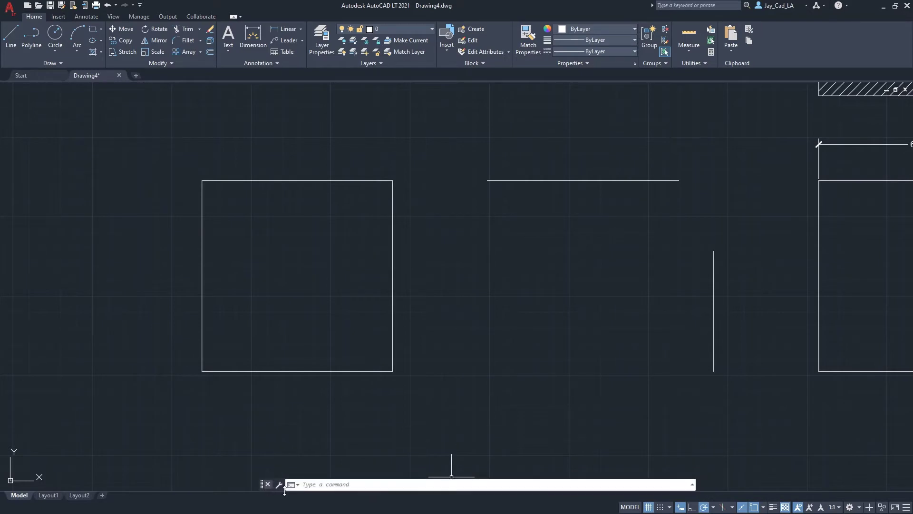
Step: Fillet the upper-right corner of the leftmost square with a 1/2" radius
{"action": "type", "text": "F"}
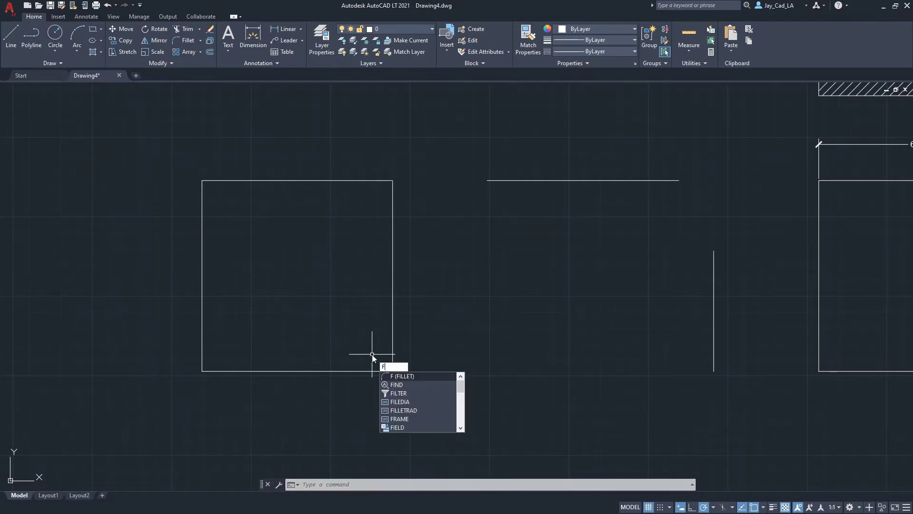
{"action": "key", "text": "Return"}
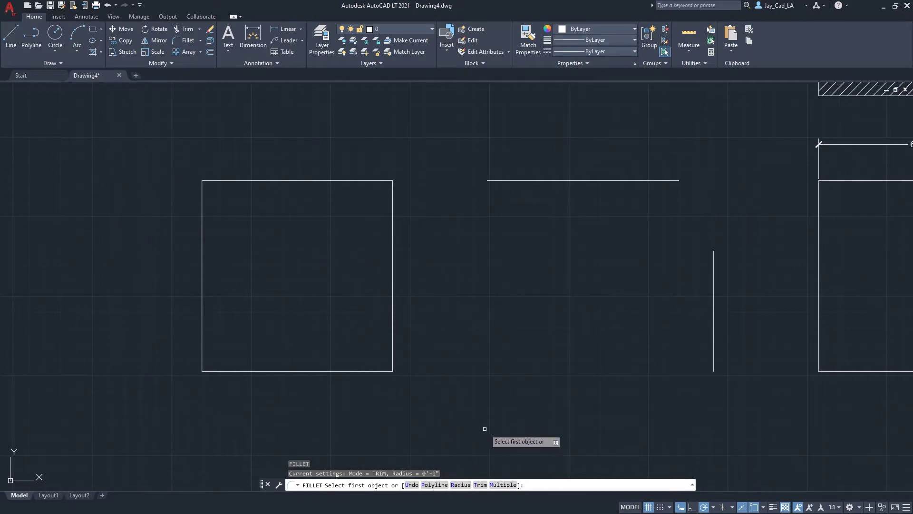
{"action": "left_click", "coordinate": [461, 484]}
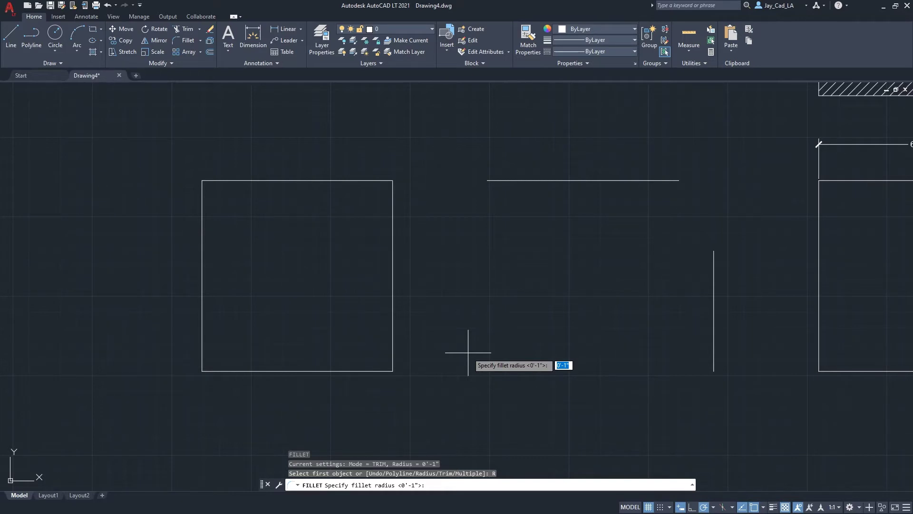
{"action": "type", "text": "1/2"}
{"action": "key", "text": "Return"}
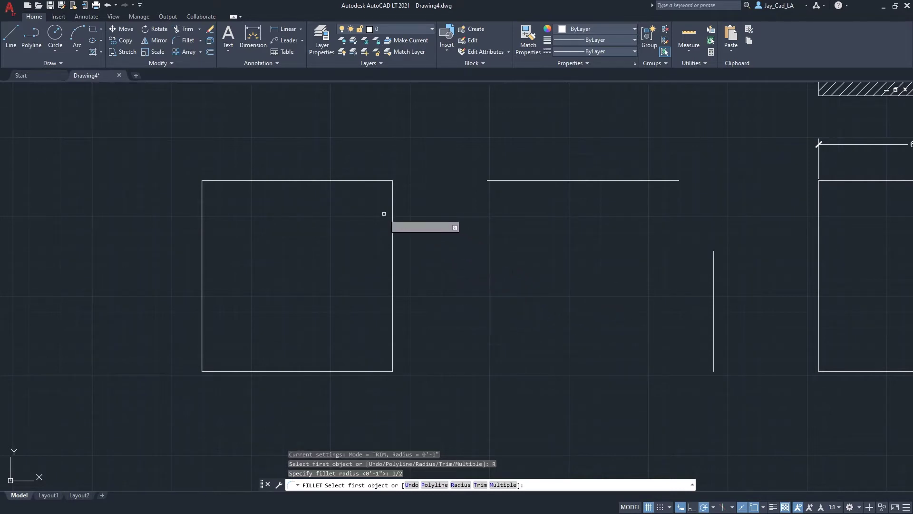
{"action": "left_click", "coordinate": [349, 180]}
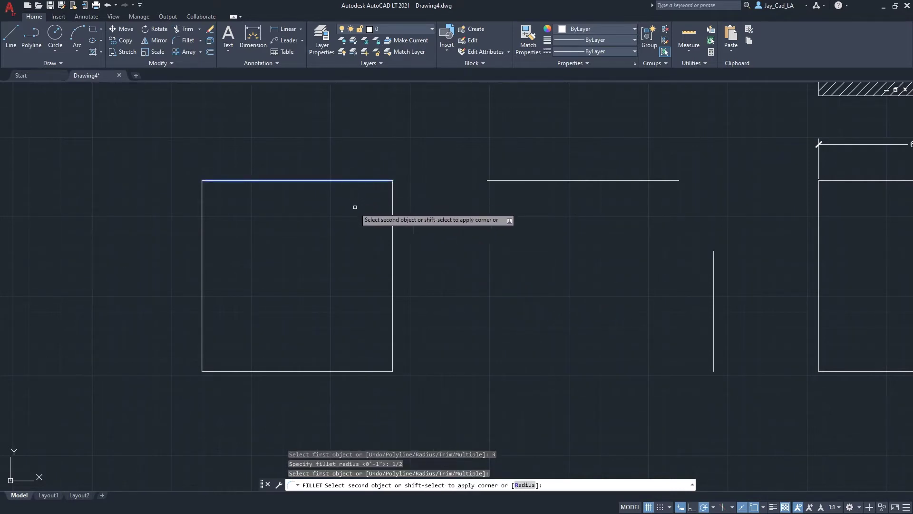
{"action": "left_click", "coordinate": [394, 218]}
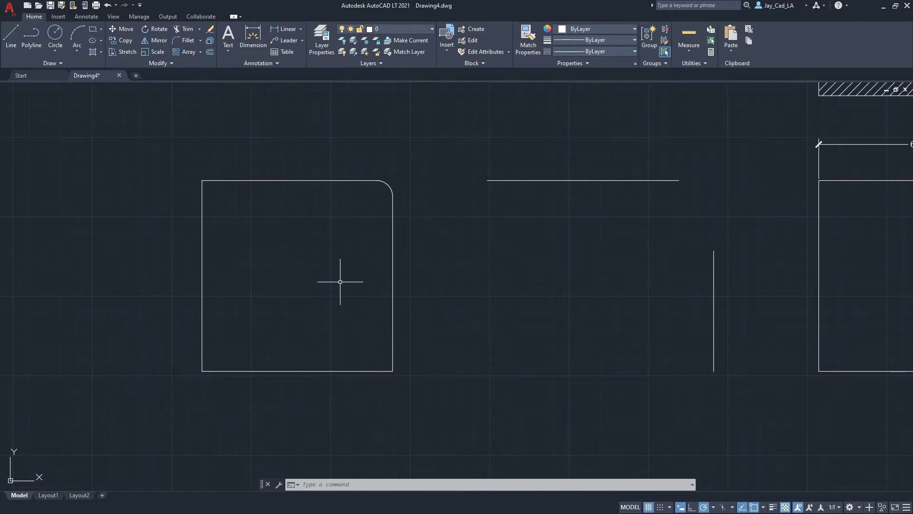
Step: Fillet the lower-right and lower-left corners of the leftmost square with the same radius
{"action": "left_click", "coordinate": [175, 41]}
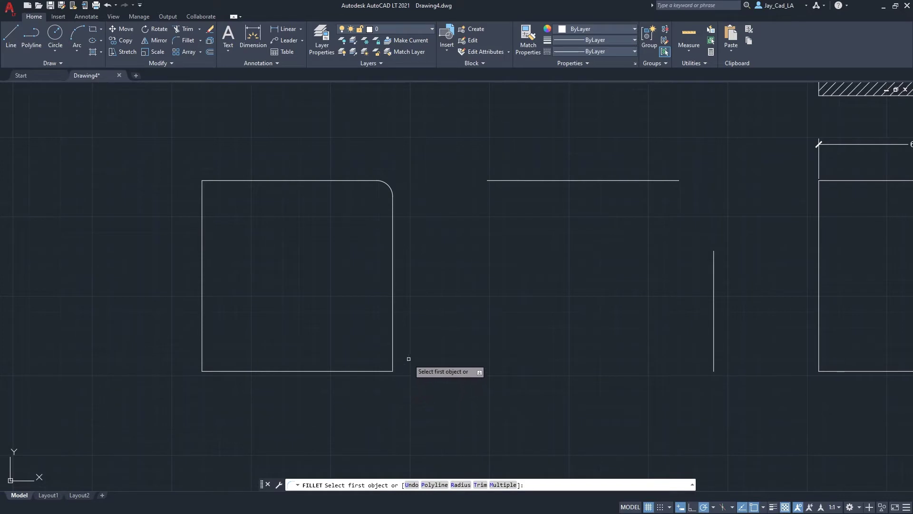
{"action": "left_click", "coordinate": [390, 330]}
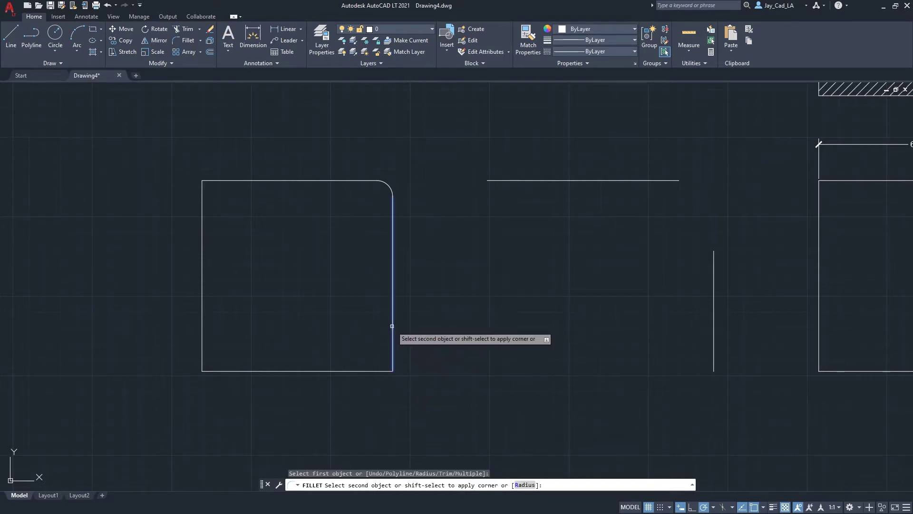
{"action": "left_click", "coordinate": [369, 371]}
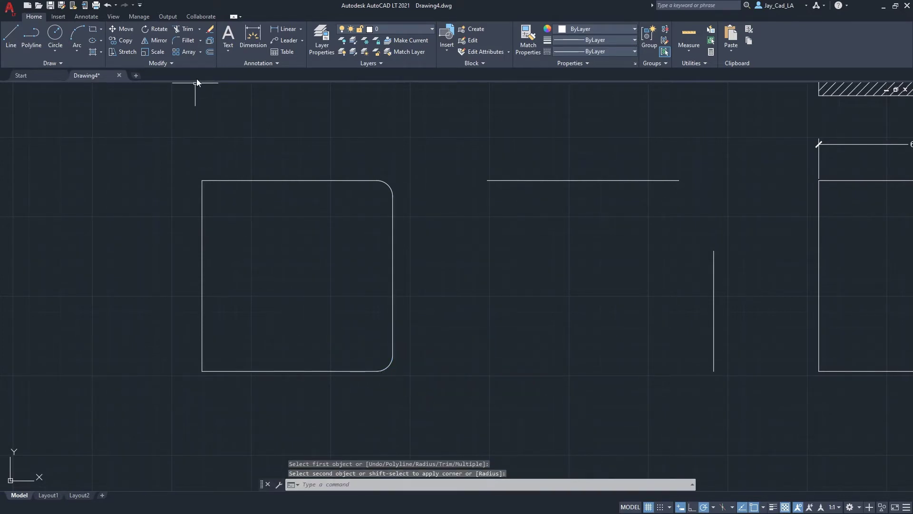
{"action": "left_click", "coordinate": [184, 44]}
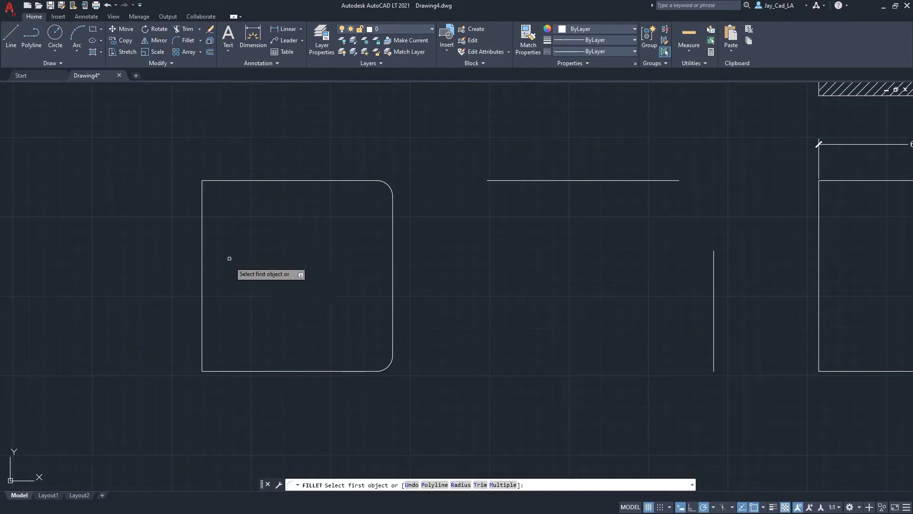
{"action": "left_click", "coordinate": [237, 370]}
{"action": "left_click", "coordinate": [202, 325]}
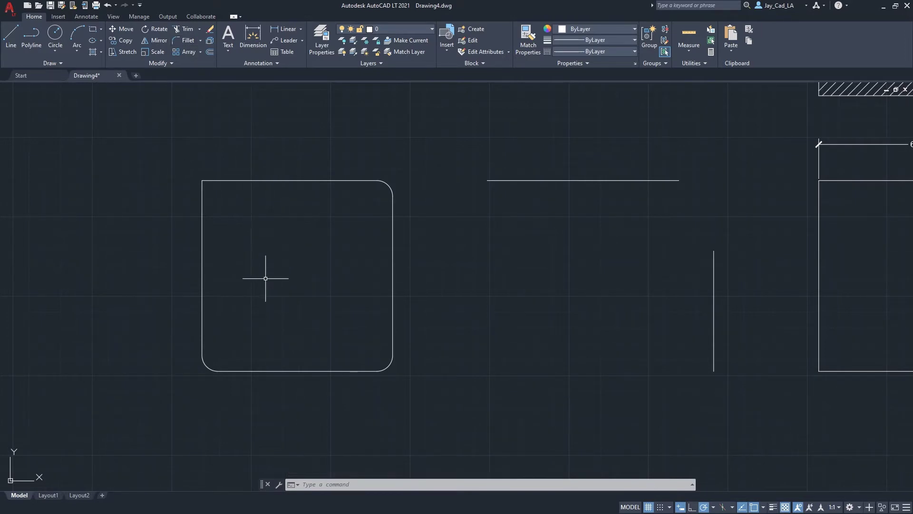
Step: Fillet the remaining upper-left corner of the leftmost square with the same radius
{"action": "type", "text": "f"}
{"action": "key", "text": "Return"}
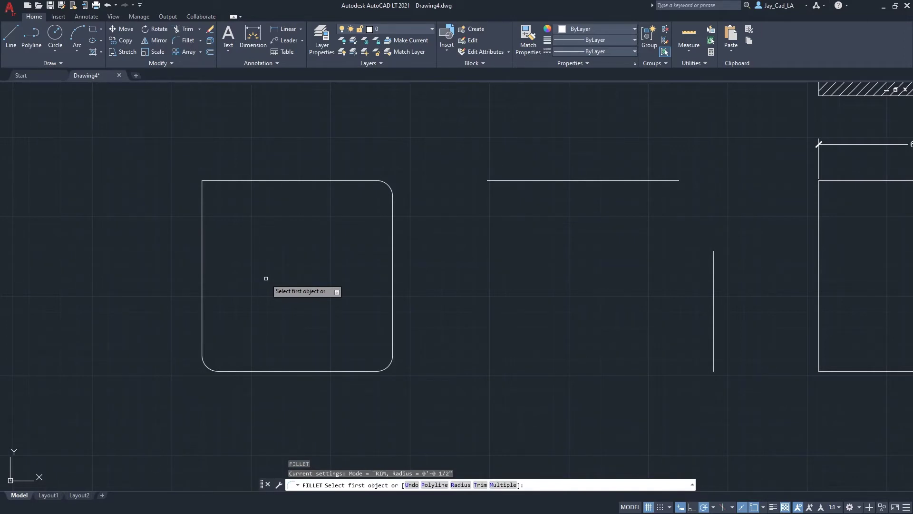
{"action": "left_click", "coordinate": [235, 180]}
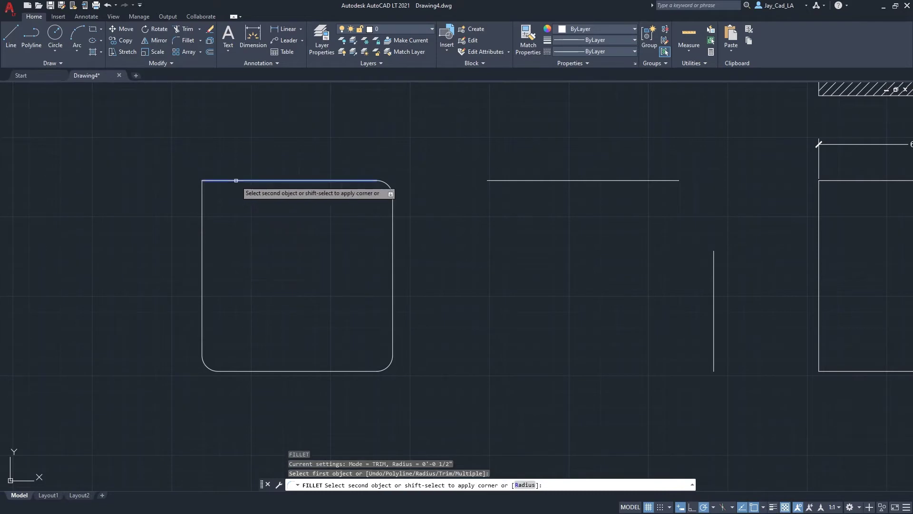
{"action": "left_click", "coordinate": [203, 223]}
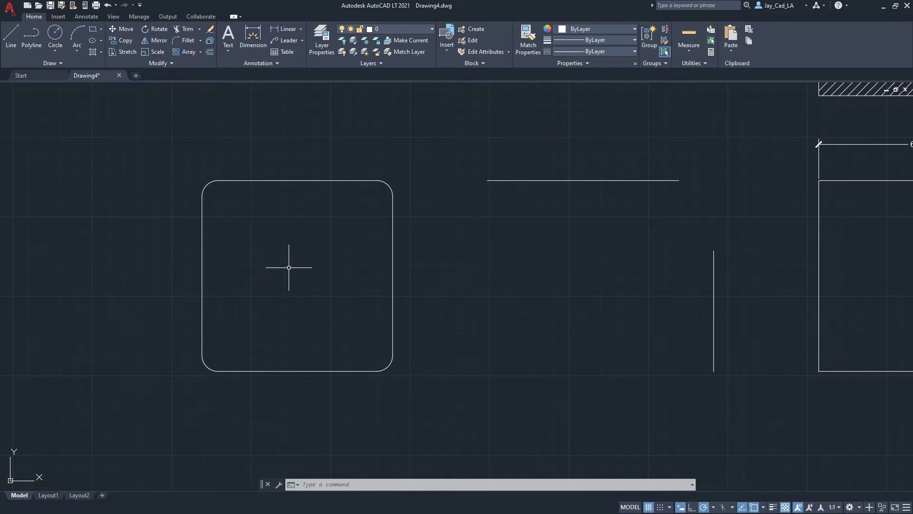
Step: Join the separate horizontal and vertical lines beside the rounded square with a fillet of the same radius
{"action": "scroll", "coordinate": [366, 248], "scroll_direction": "down", "scroll_amount": 4}
{"action": "scroll", "coordinate": [472, 255], "scroll_direction": "up", "scroll_amount": 2}
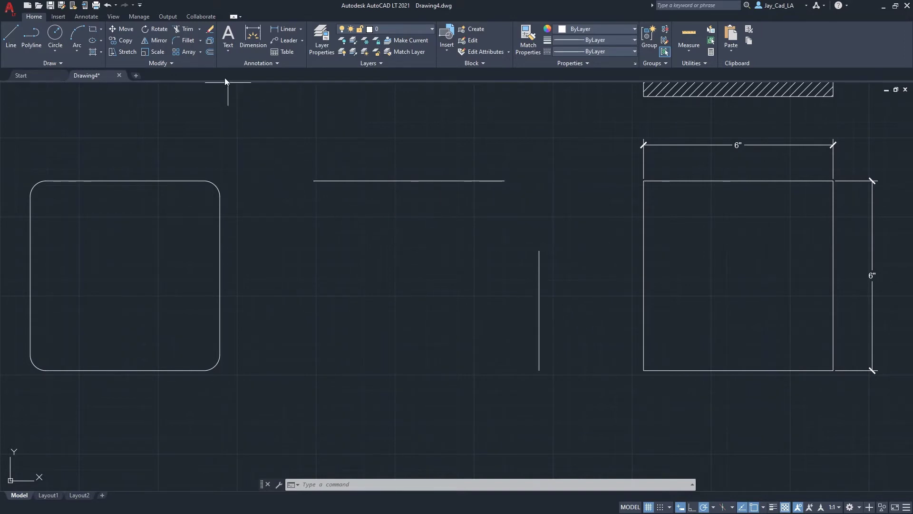
{"action": "left_click", "coordinate": [185, 44]}
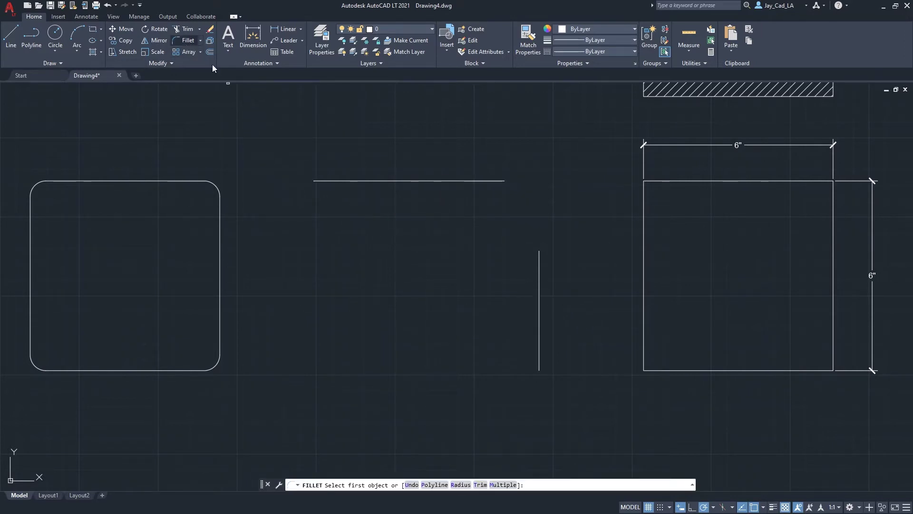
{"action": "left_click", "coordinate": [424, 181]}
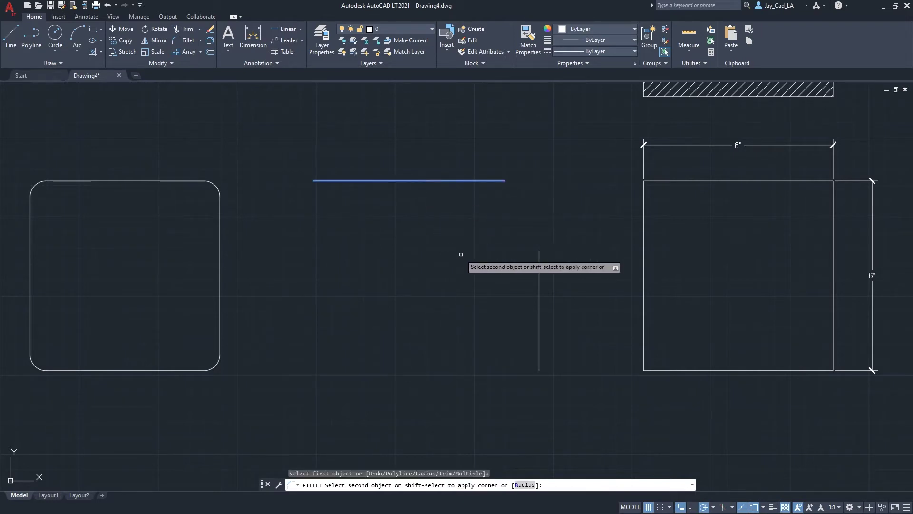
{"action": "left_click", "coordinate": [539, 282]}
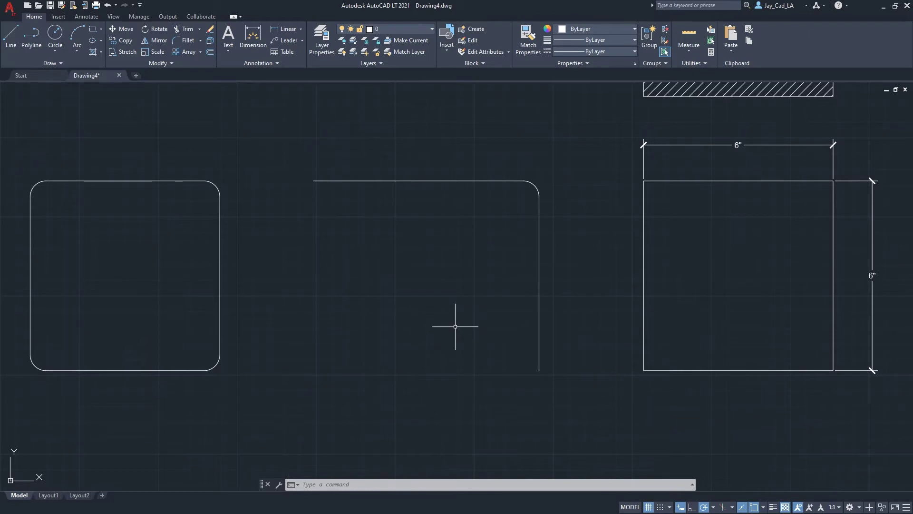
{"action": "scroll", "coordinate": [468, 313], "scroll_direction": "down", "scroll_amount": 2}
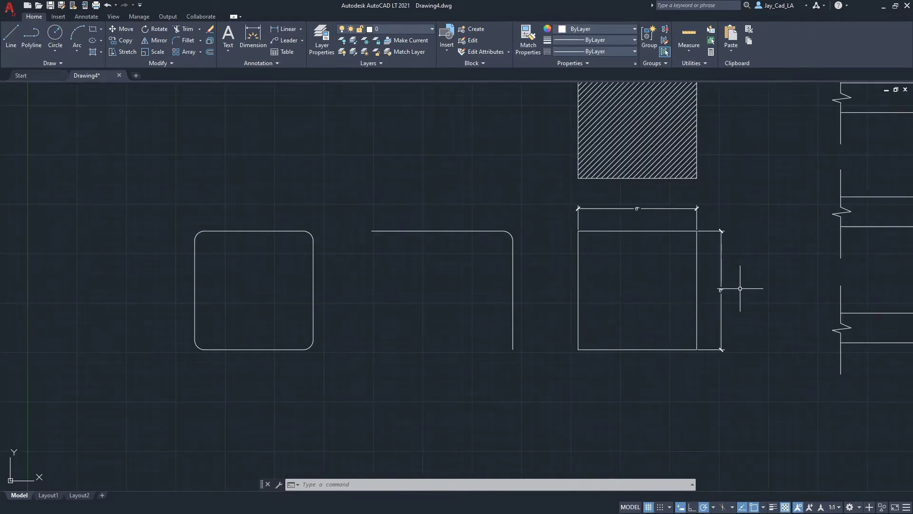
{"action": "scroll", "coordinate": [740, 288], "scroll_direction": "up", "scroll_amount": 2}
{"action": "scroll", "coordinate": [757, 242], "scroll_direction": "up", "scroll_amount": 3}
{"action": "scroll", "coordinate": [751, 241], "scroll_direction": "down", "scroll_amount": 3}
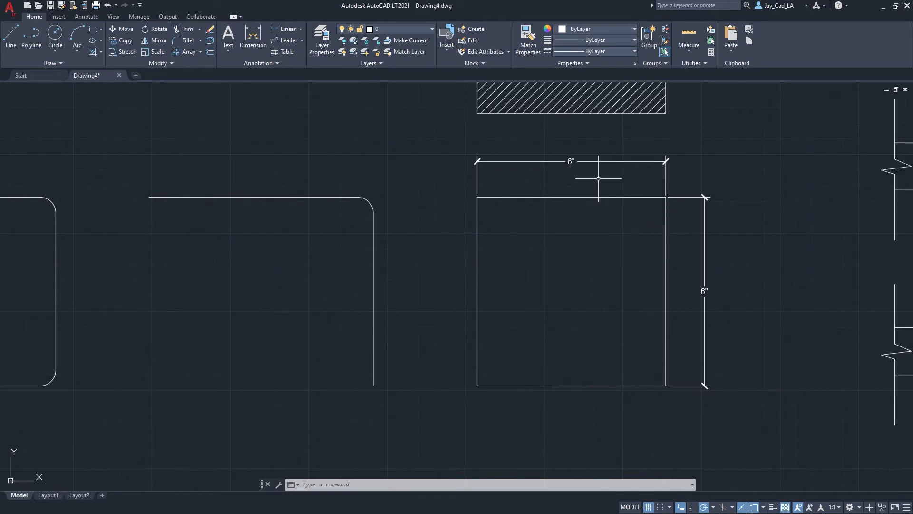
{"action": "left_click", "coordinate": [689, 154]}
{"action": "left_click", "coordinate": [662, 169]}
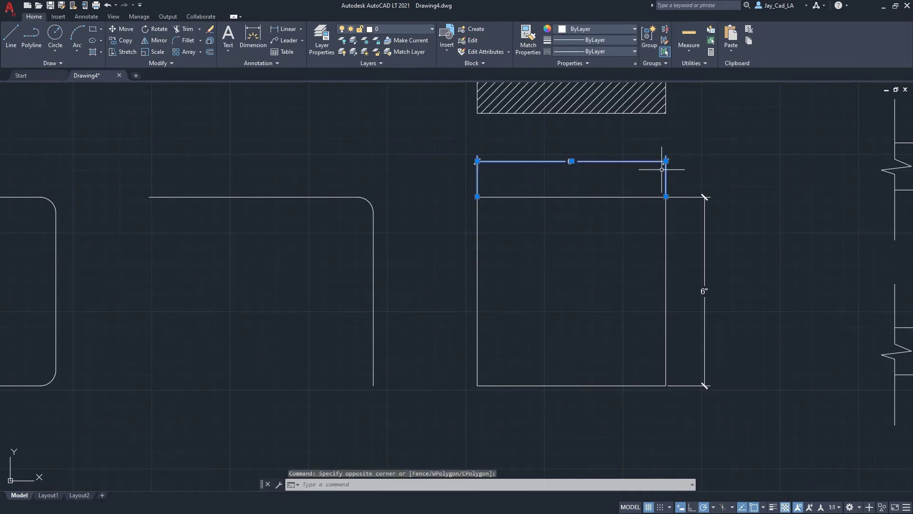
{"action": "type", "text": "m"}
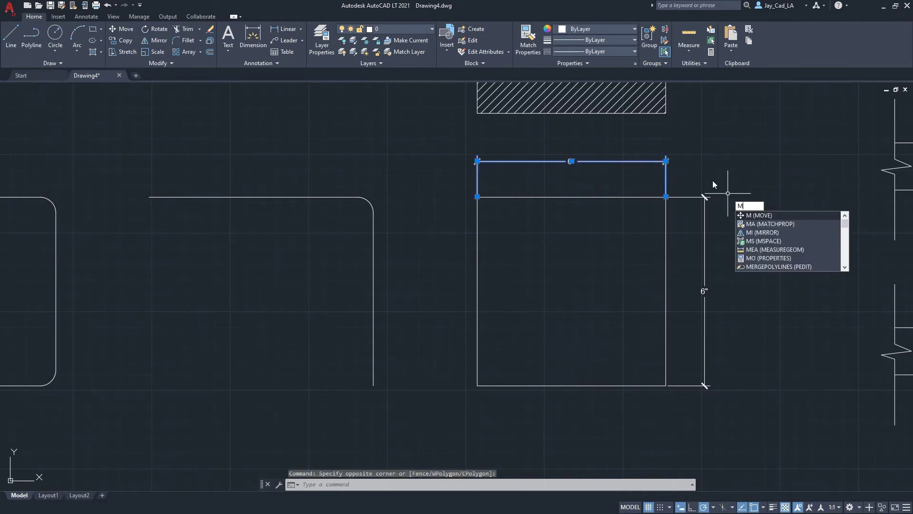
{"action": "key", "text": "Return"}
{"action": "left_click", "coordinate": [711, 179]}
{"action": "key", "text": "Escape"}
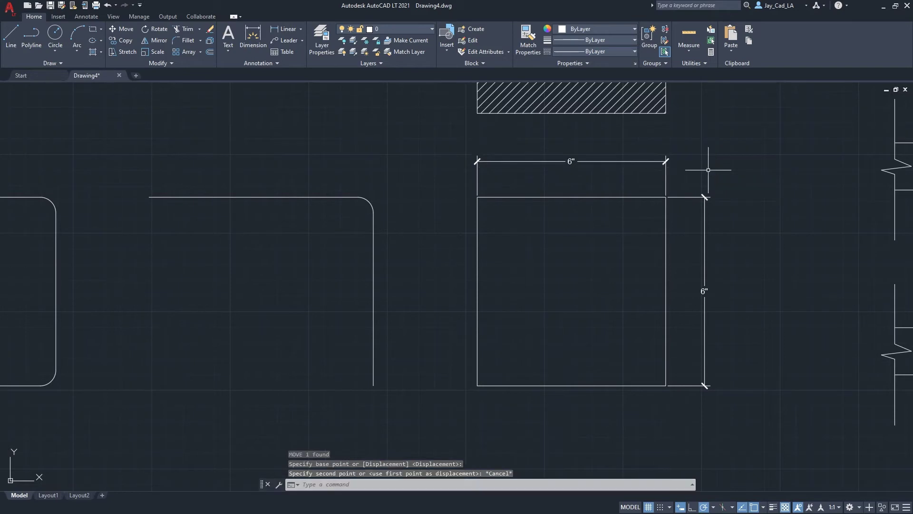
Step: Fillet the upper-right corner of the dimensioned 6" square with the current radius
{"action": "left_click", "coordinate": [176, 43]}
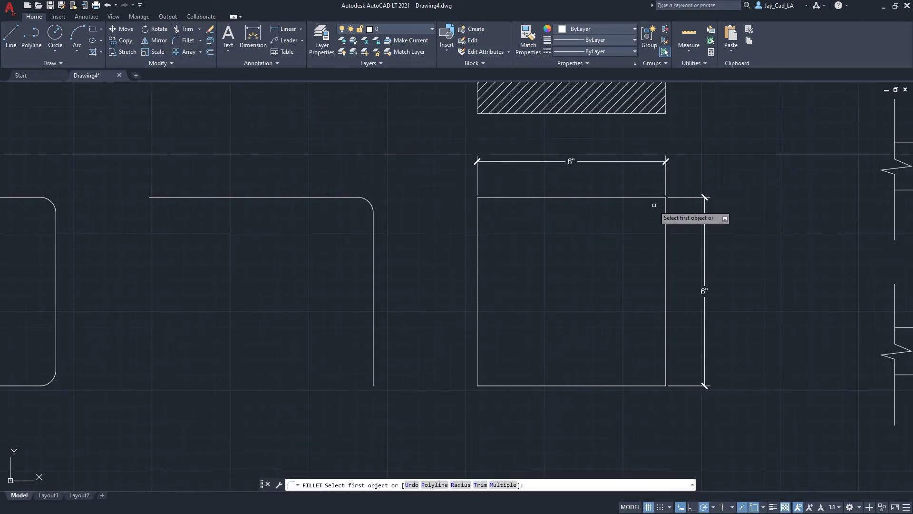
{"action": "left_click", "coordinate": [634, 196]}
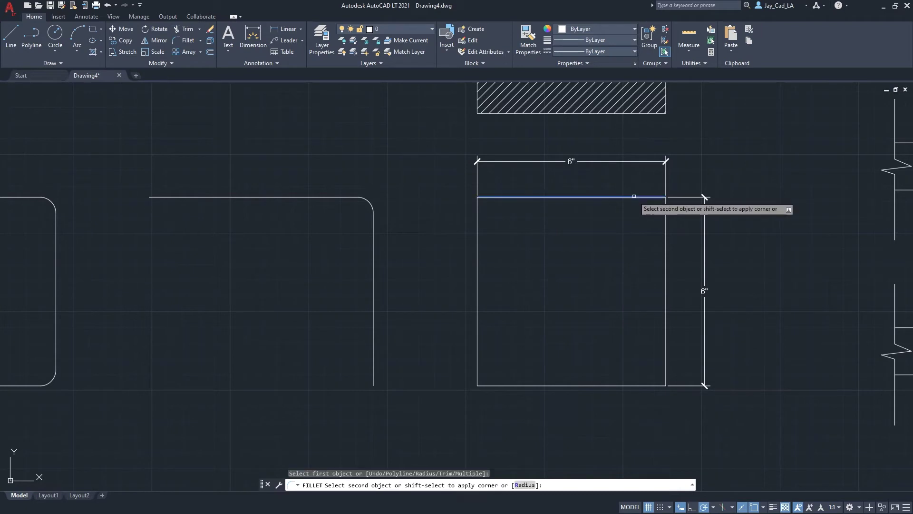
{"action": "left_click", "coordinate": [666, 223]}
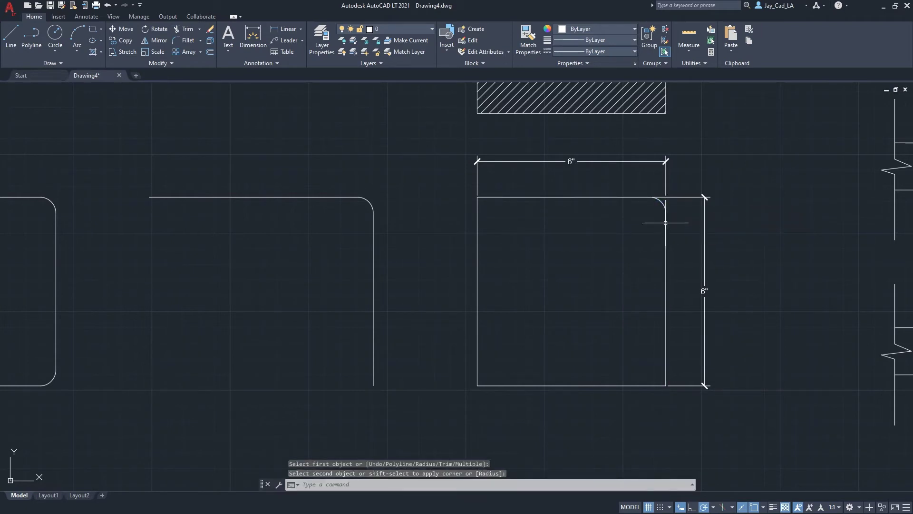
Step: Examine where the vertical dimension's extension line meets the filleted upper-right corner of the dimensioned square
{"action": "scroll", "coordinate": [701, 202], "scroll_direction": "up", "scroll_amount": 4}
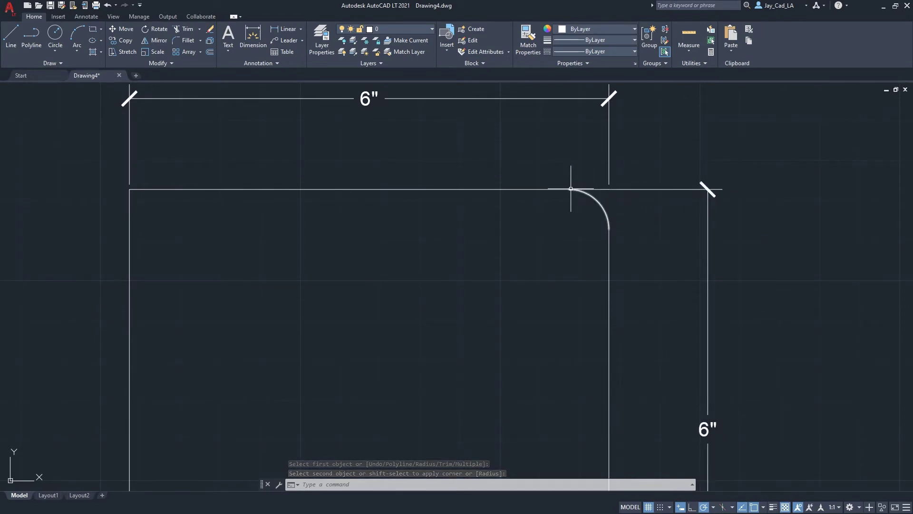
{"action": "scroll", "coordinate": [566, 183], "scroll_direction": "down", "scroll_amount": 4}
{"action": "middle_click_drag", "start_coordinate": [563, 212], "coordinate": [572, 204]}
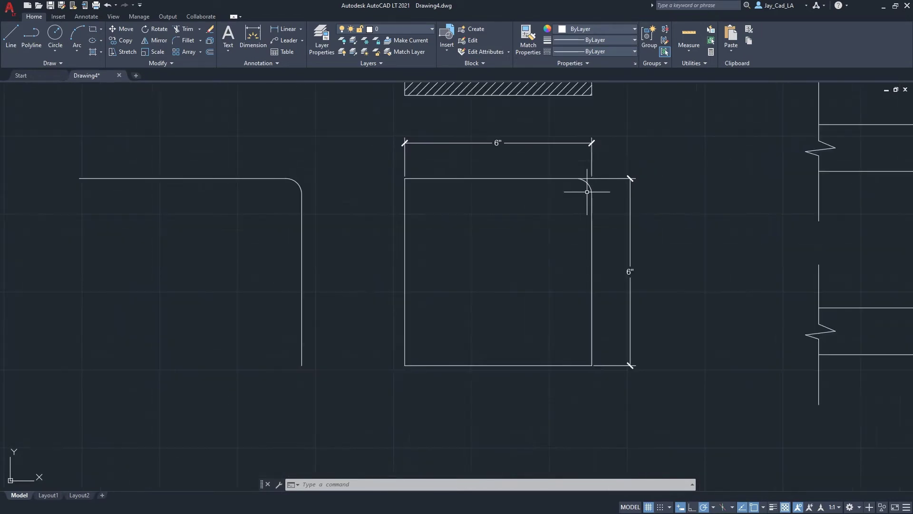
{"action": "scroll", "coordinate": [573, 188], "scroll_direction": "up", "scroll_amount": 2}
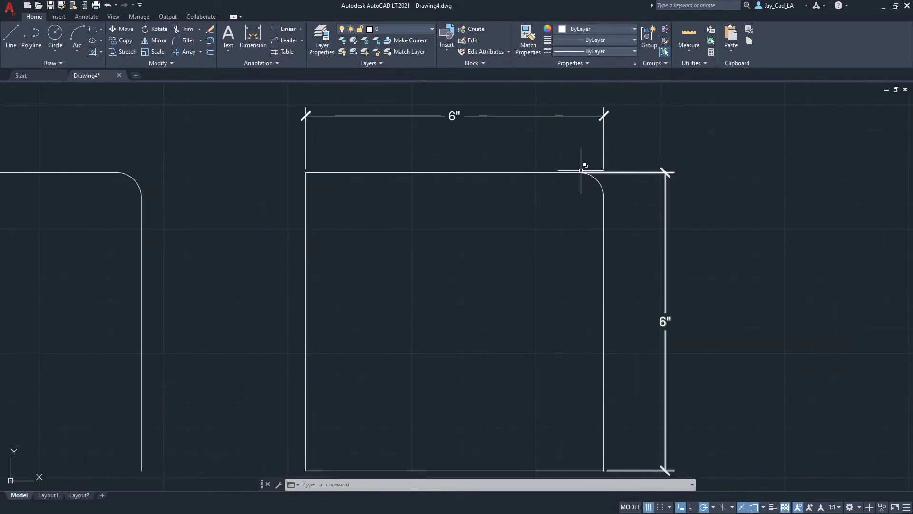
{"action": "scroll", "coordinate": [590, 172], "scroll_direction": "down", "scroll_amount": 2}
{"action": "scroll", "coordinate": [592, 170], "scroll_direction": "up", "scroll_amount": 2}
{"action": "scroll", "coordinate": [597, 177], "scroll_direction": "down", "scroll_amount": 2}
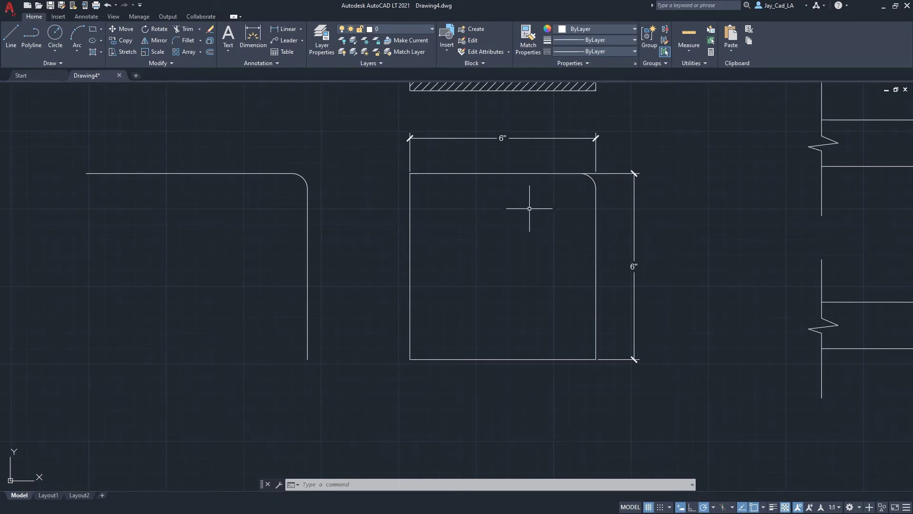
Step: Fillet the lower-right corner of the dimensioned square with the current radius
{"action": "left_click", "coordinate": [185, 40]}
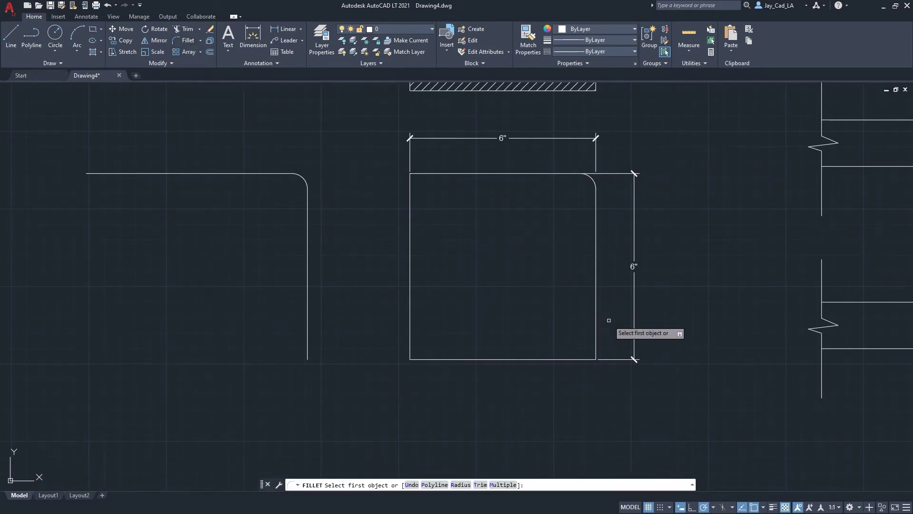
{"action": "left_click", "coordinate": [597, 305]}
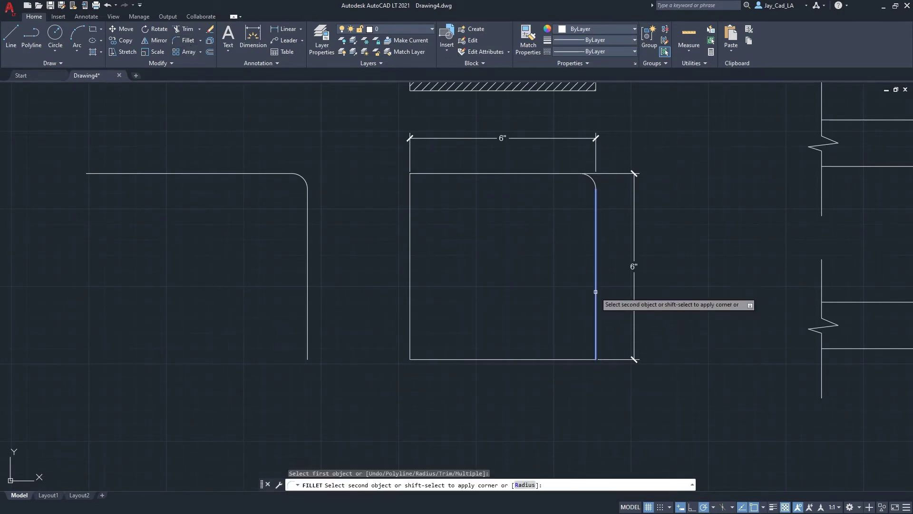
{"action": "left_click", "coordinate": [585, 359]}
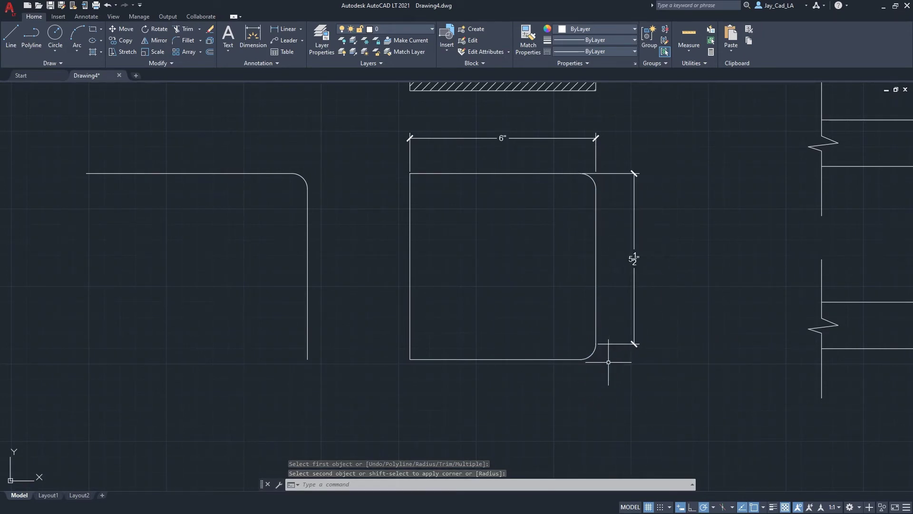
Step: Stretch the upper origin point of the dimensioned square's vertical dimension to where its unrounded upper-right corner would be
{"action": "scroll", "coordinate": [608, 354], "scroll_direction": "up", "scroll_amount": 3}
{"action": "scroll", "coordinate": [549, 309], "scroll_direction": "down", "scroll_amount": 2}
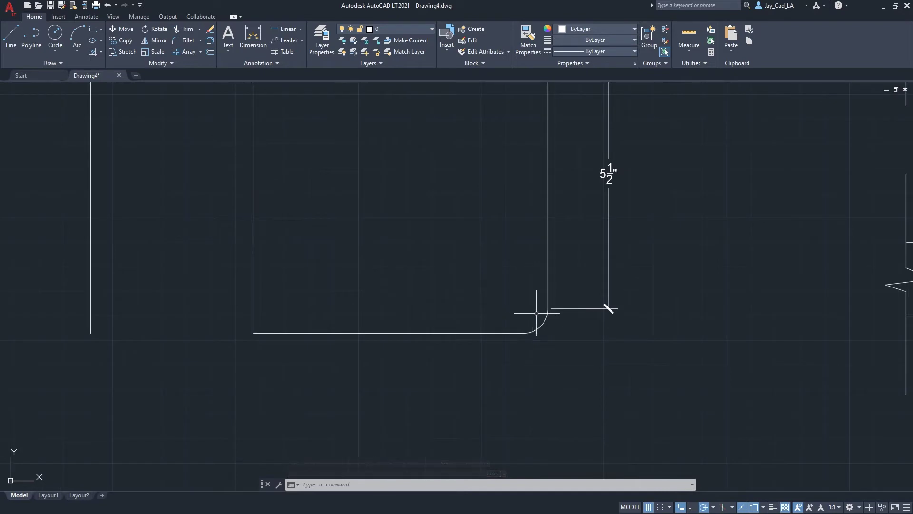
{"action": "scroll", "coordinate": [547, 307], "scroll_direction": "down", "scroll_amount": 2}
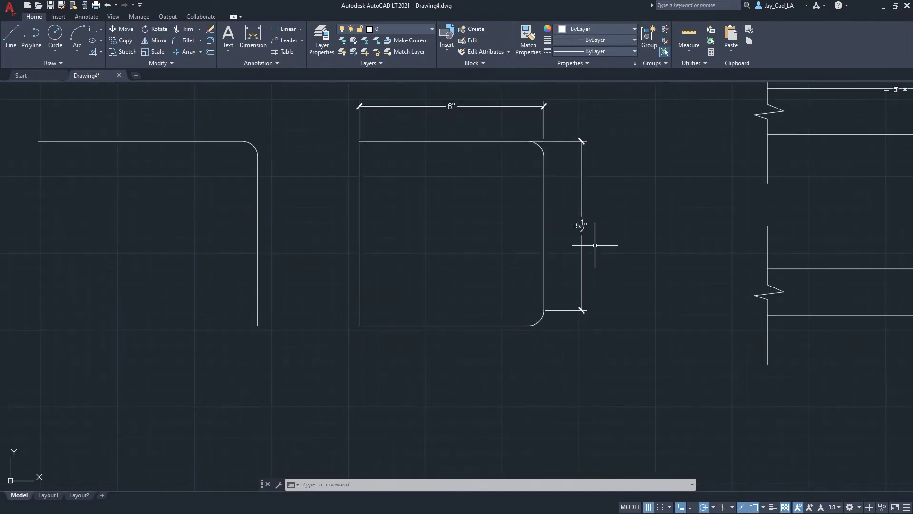
{"action": "left_click", "coordinate": [554, 139]}
{"action": "left_click", "coordinate": [555, 155]}
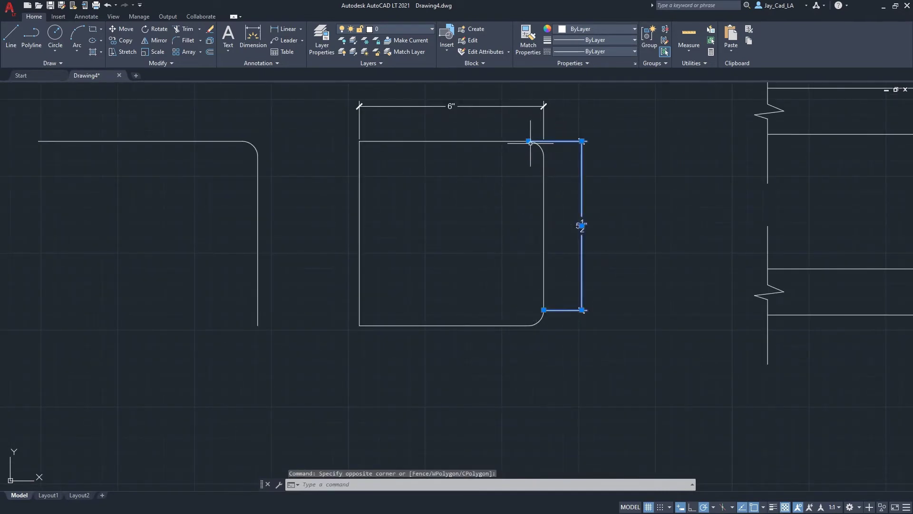
{"action": "left_click", "coordinate": [528, 141]}
{"action": "left_click", "coordinate": [543, 141]}
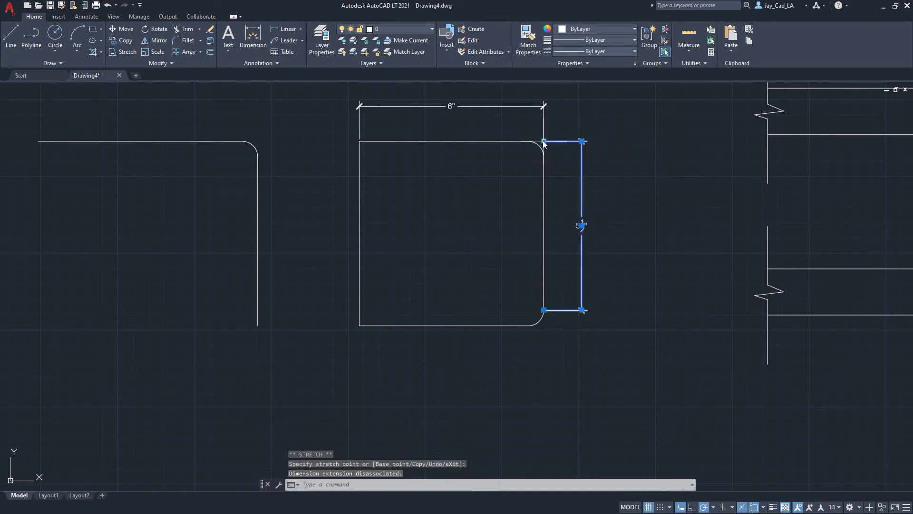
{"action": "key", "text": "Escape"}
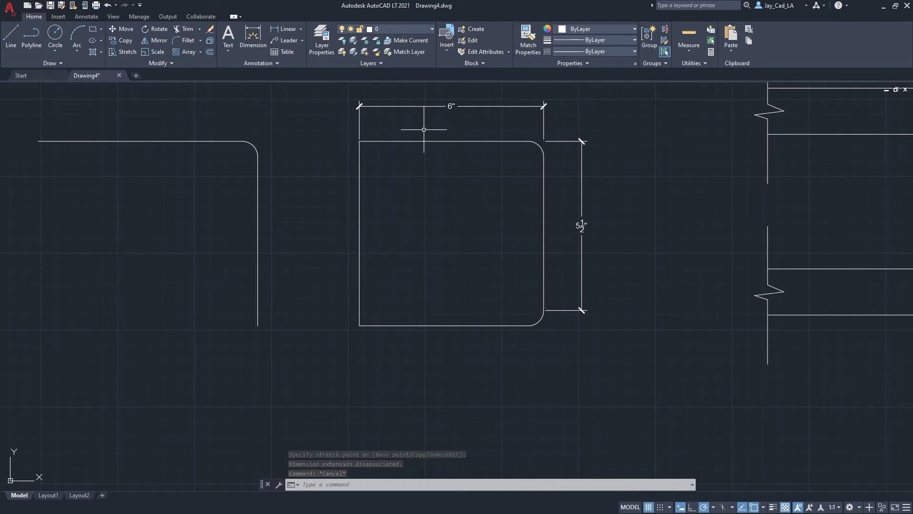
Step: Fillet the lower-right corner of the hatched square with the current radius, choosing the Line rather than the Hatch as second object
{"action": "scroll", "coordinate": [423, 125], "scroll_direction": "down", "scroll_amount": 10}
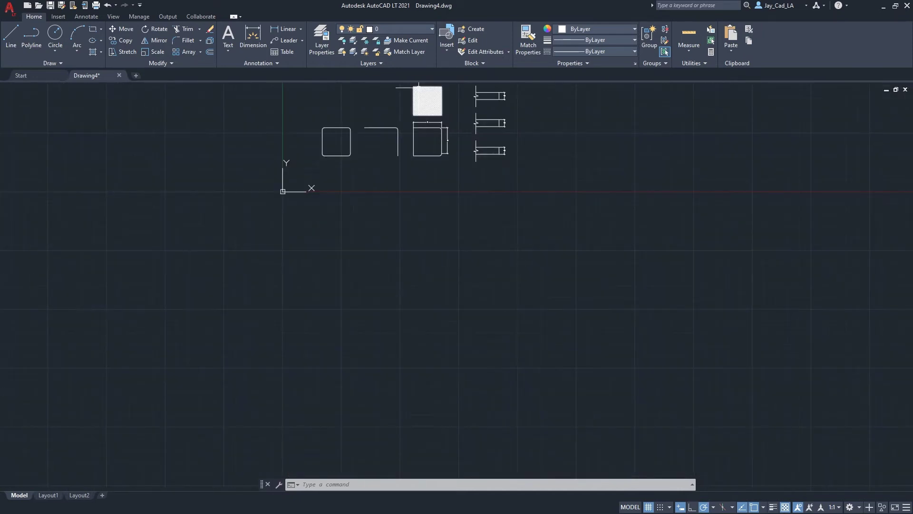
{"action": "scroll", "coordinate": [422, 93], "scroll_direction": "up", "scroll_amount": 10}
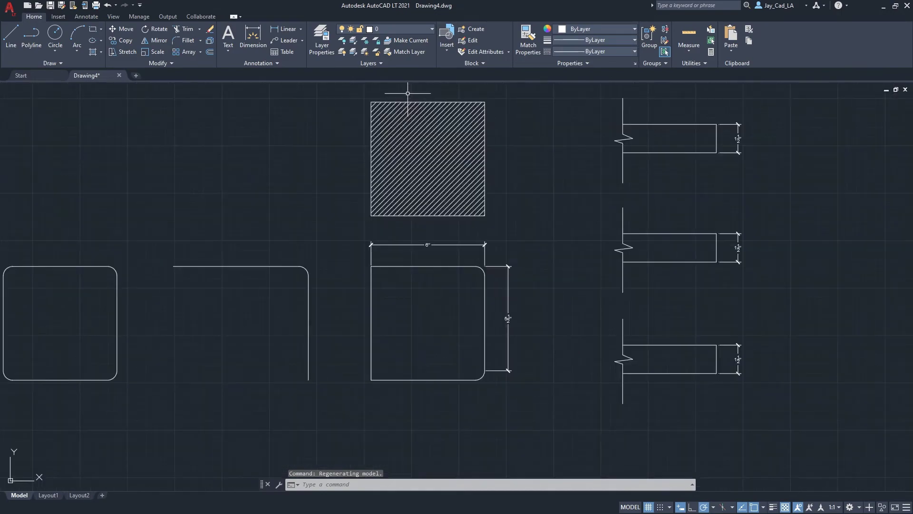
{"action": "scroll", "coordinate": [452, 157], "scroll_direction": "up", "scroll_amount": 2}
{"action": "scroll", "coordinate": [408, 96], "scroll_direction": "down", "scroll_amount": 2}
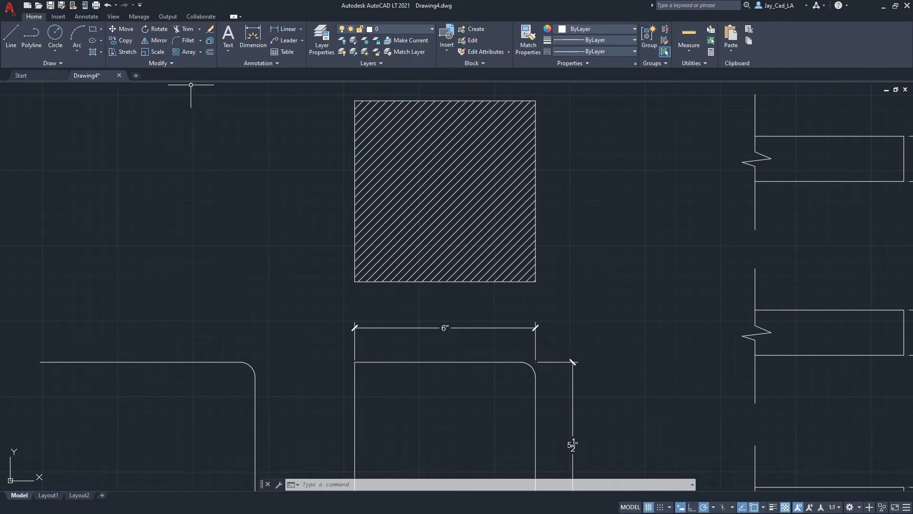
{"action": "left_click", "coordinate": [187, 41]}
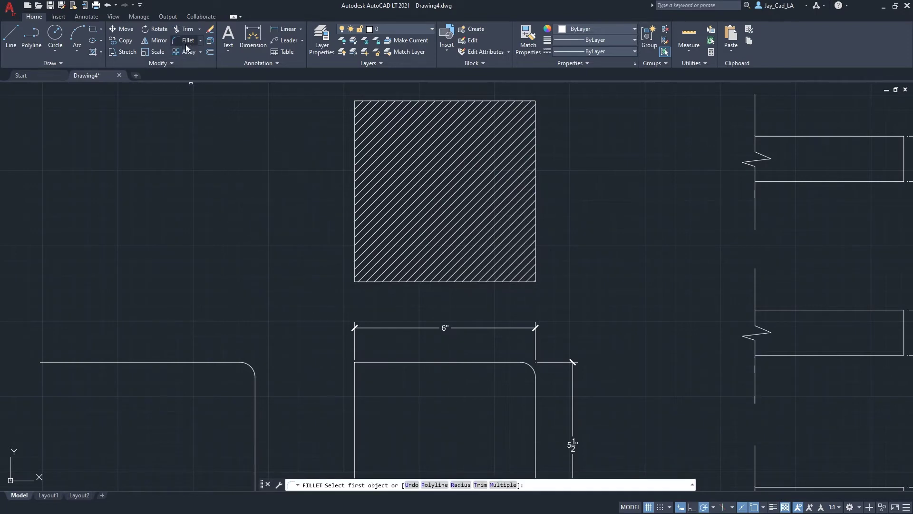
{"action": "left_click", "coordinate": [535, 244]}
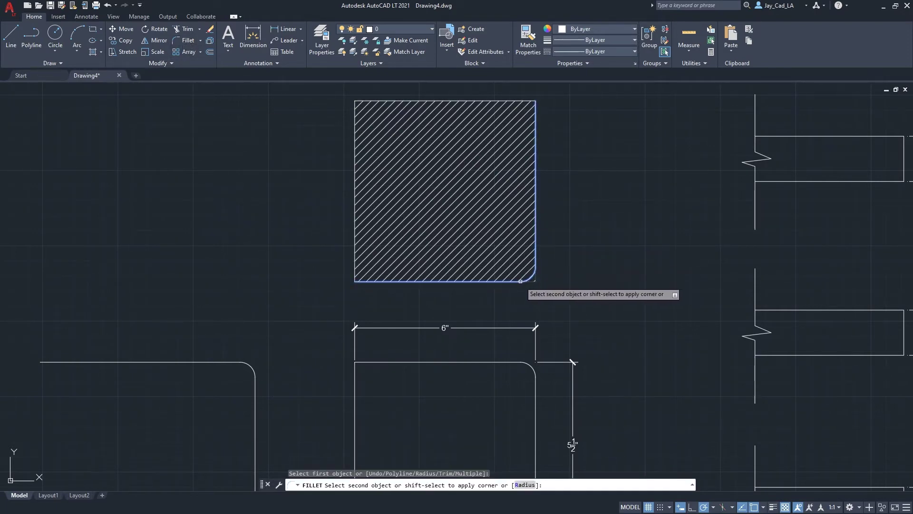
{"action": "left_click", "coordinate": [522, 276]}
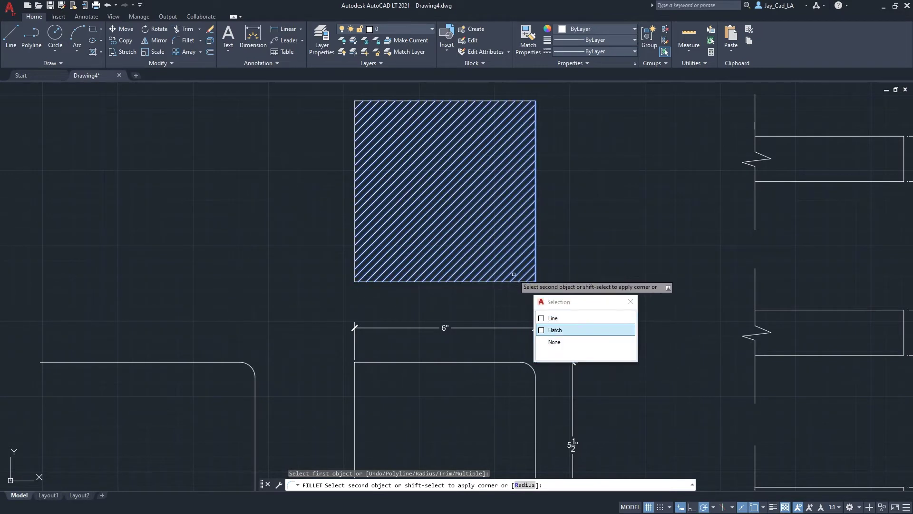
{"action": "left_click", "coordinate": [557, 318]}
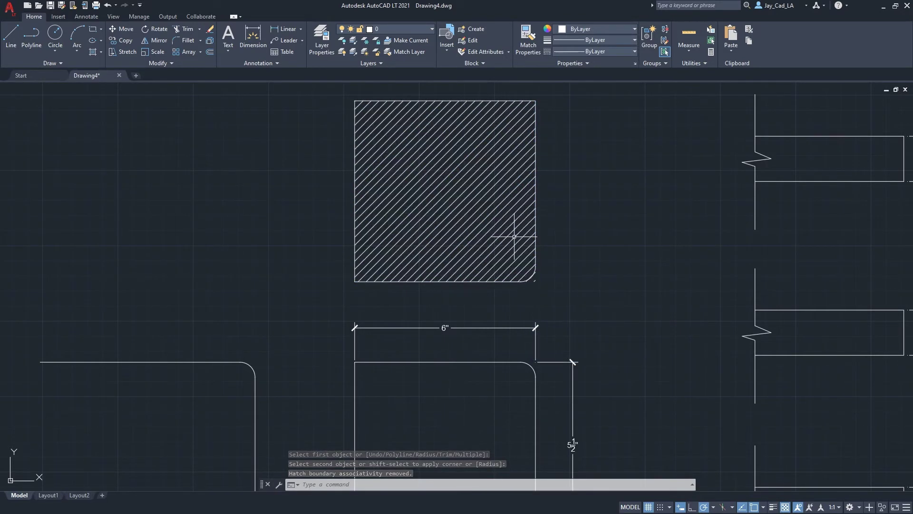
Step: Examine how the hatch lines relate to the rounded lower-right corner of the hatched square
{"action": "scroll", "coordinate": [530, 291], "scroll_direction": "up", "scroll_amount": 8}
{"action": "scroll", "coordinate": [506, 249], "scroll_direction": "down", "scroll_amount": 7}
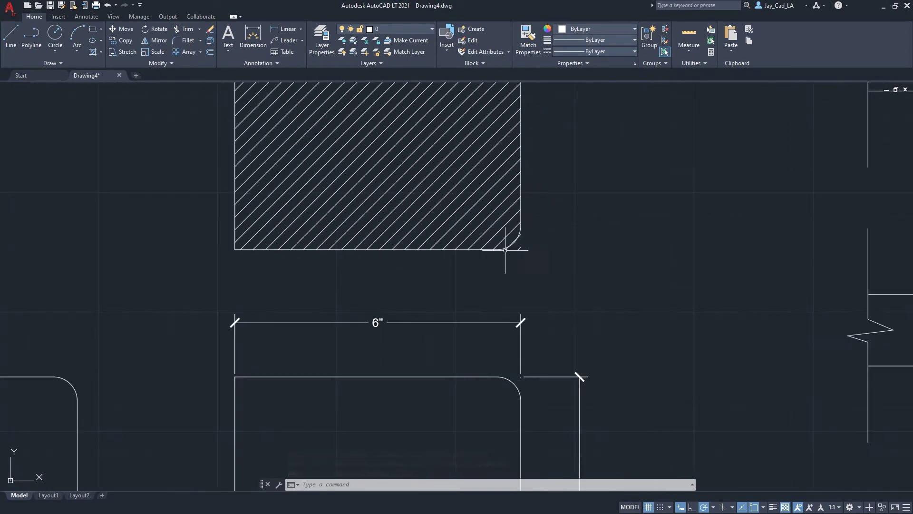
{"action": "scroll", "coordinate": [521, 269], "scroll_direction": "up", "scroll_amount": 6}
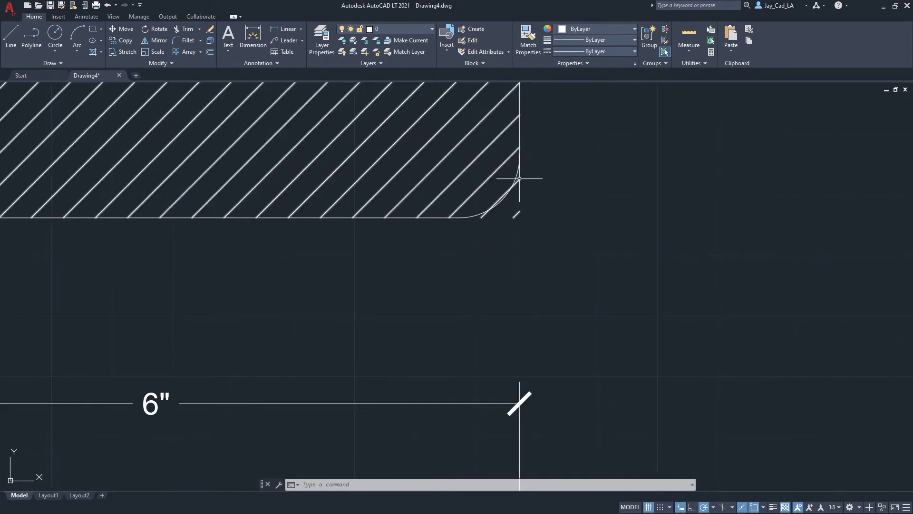
{"action": "scroll", "coordinate": [437, 245], "scroll_direction": "down", "scroll_amount": 8}
{"action": "scroll", "coordinate": [461, 200], "scroll_direction": "up", "scroll_amount": 4}
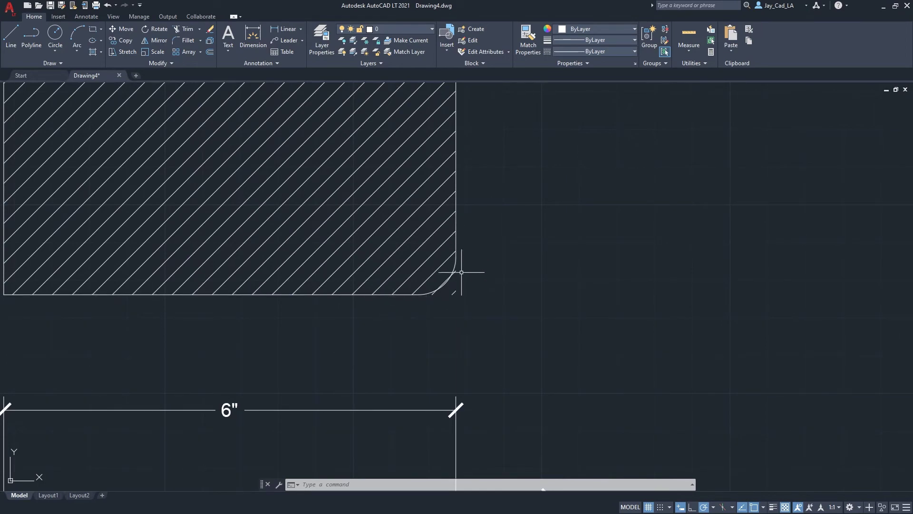
{"action": "scroll", "coordinate": [408, 297], "scroll_direction": "down", "scroll_amount": 4}
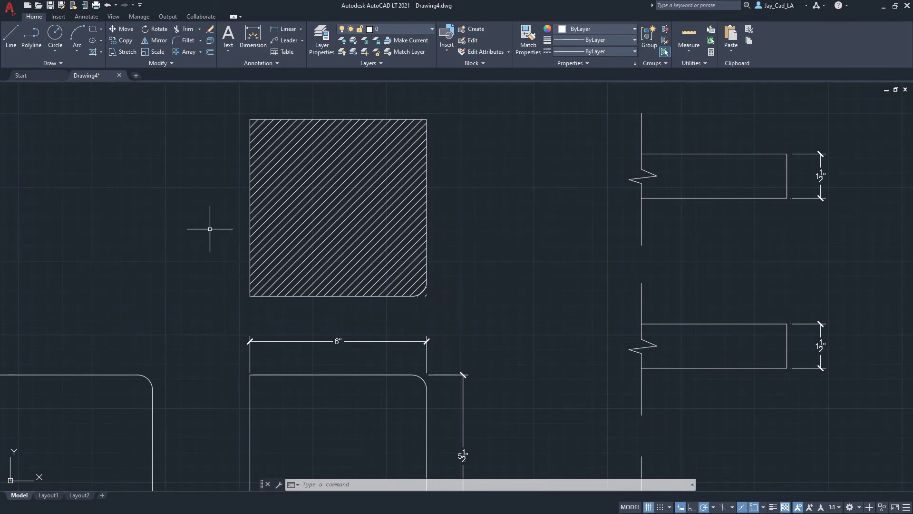
{"action": "scroll", "coordinate": [414, 280], "scroll_direction": "up", "scroll_amount": 4}
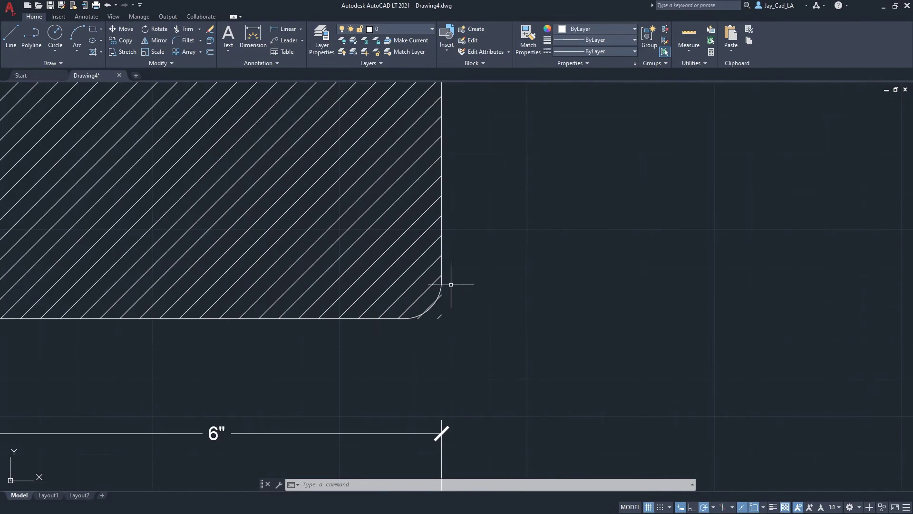
{"action": "scroll", "coordinate": [439, 194], "scroll_direction": "down", "scroll_amount": 5}
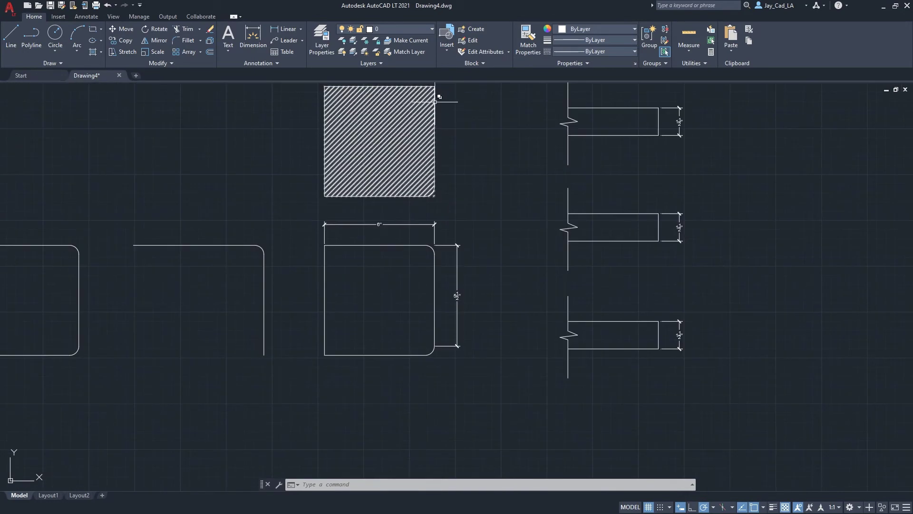
{"action": "scroll", "coordinate": [442, 265], "scroll_direction": "up", "scroll_amount": 2}
{"action": "scroll", "coordinate": [328, 150], "scroll_direction": "up", "scroll_amount": 2}
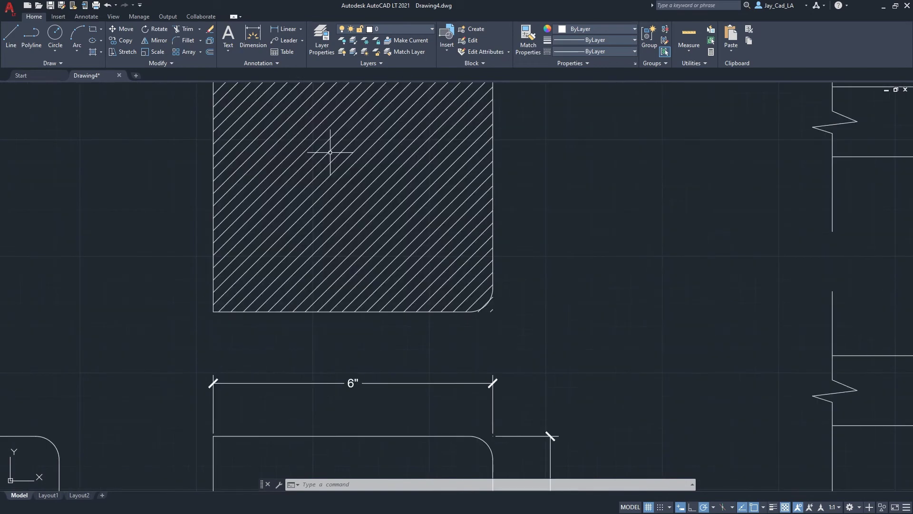
{"action": "scroll", "coordinate": [330, 147], "scroll_direction": "down", "scroll_amount": 2}
{"action": "scroll", "coordinate": [292, 86], "scroll_direction": "down", "scroll_amount": 2}
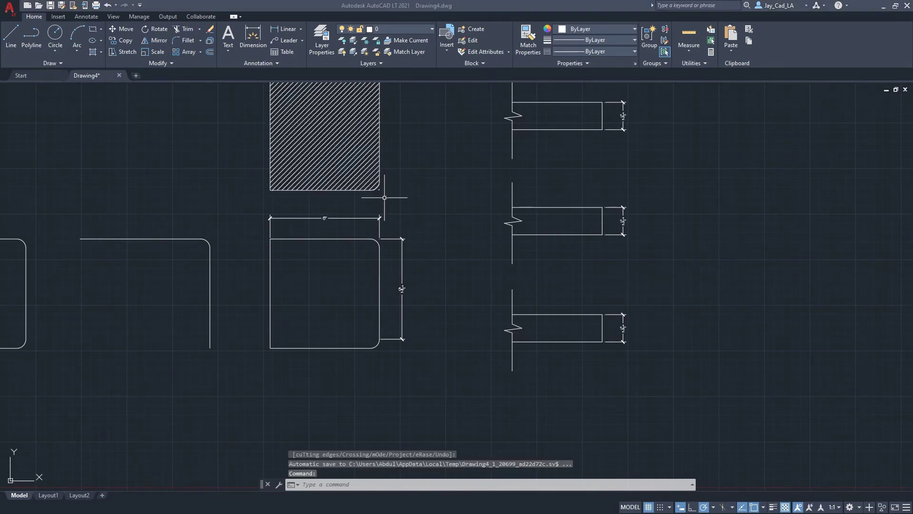
{"action": "scroll", "coordinate": [288, 116], "scroll_direction": "up", "scroll_amount": 4}
{"action": "scroll", "coordinate": [271, 116], "scroll_direction": "down", "scroll_amount": 4}
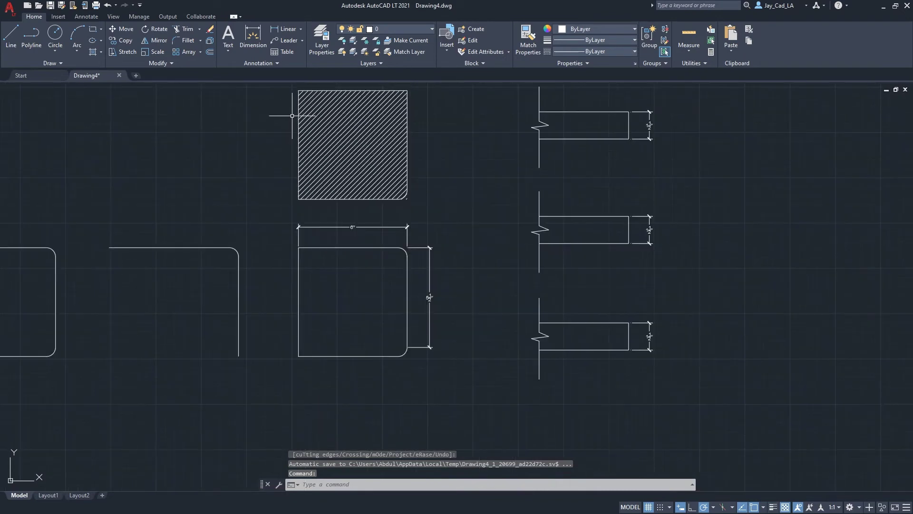
{"action": "scroll", "coordinate": [284, 97], "scroll_direction": "up", "scroll_amount": 4}
{"action": "scroll", "coordinate": [422, 181], "scroll_direction": "down", "scroll_amount": 4}
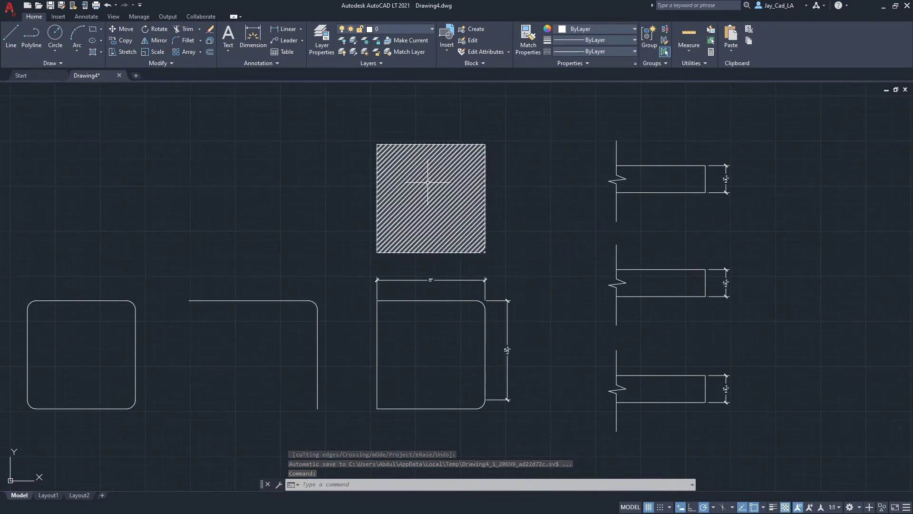
Step: Select the hatch to inspect its own boundary, and clear the selection
{"action": "scroll", "coordinate": [407, 166], "scroll_direction": "up", "scroll_amount": 2}
{"action": "left_click", "coordinate": [397, 205]}
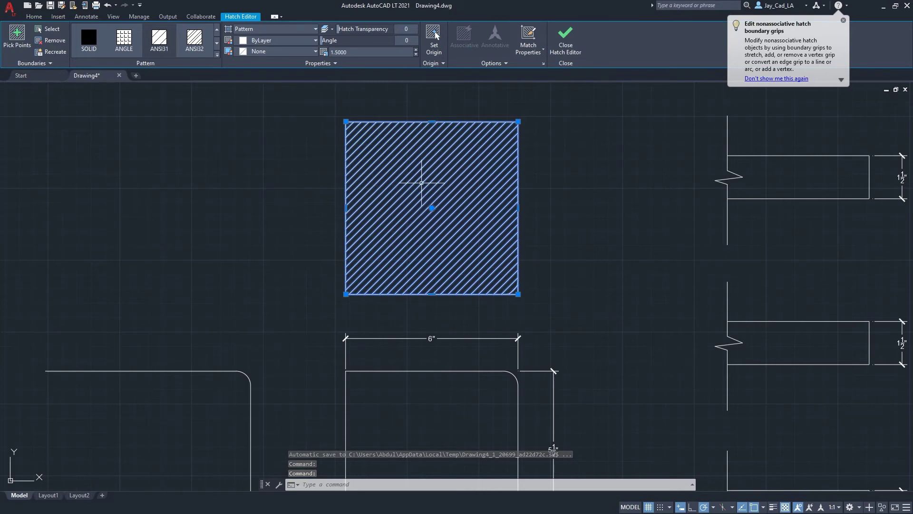
{"action": "key", "text": "Escape"}
{"action": "scroll", "coordinate": [422, 181], "scroll_direction": "down", "scroll_amount": 4}
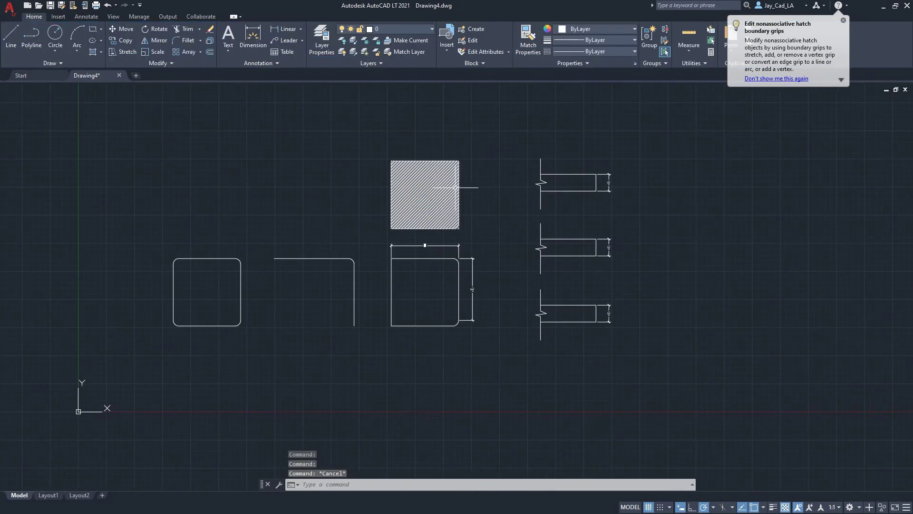
Step: Delete the hatch from the upper square with the filleted lower-right corner
{"action": "scroll", "coordinate": [454, 217], "scroll_direction": "up", "scroll_amount": 2}
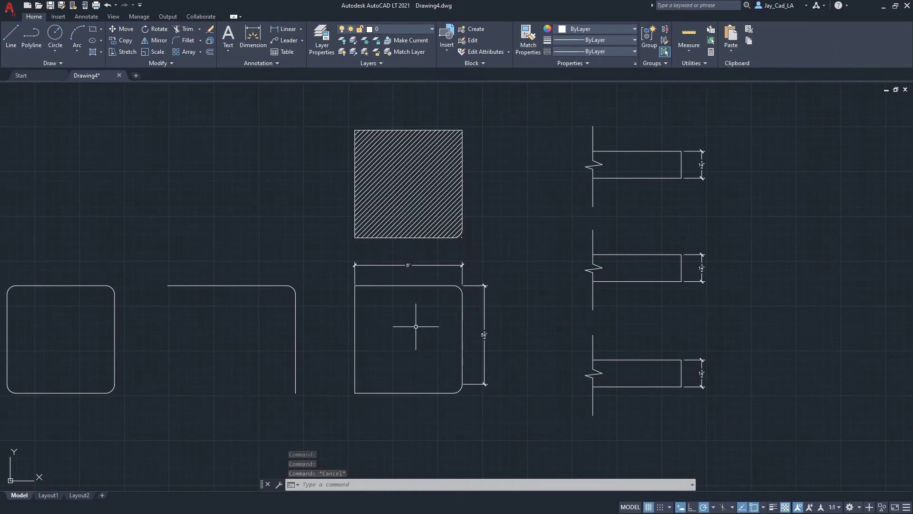
{"action": "left_click", "coordinate": [391, 208]}
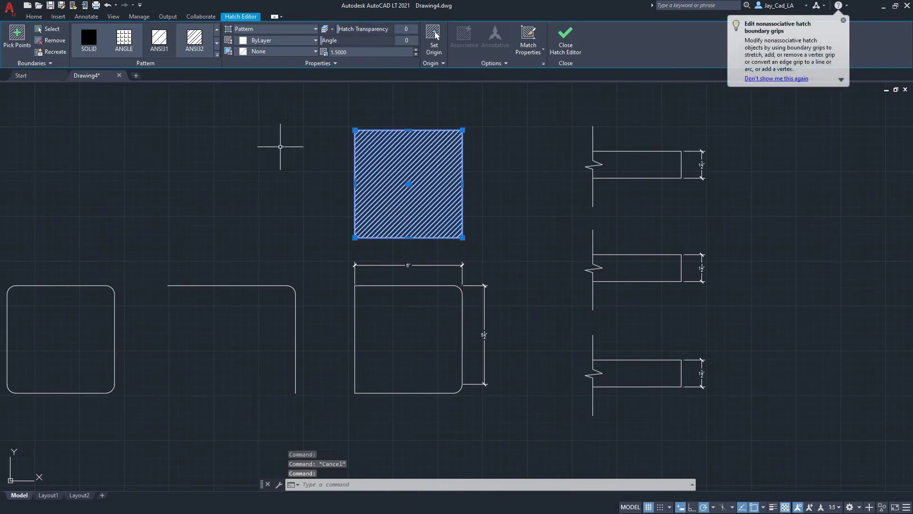
{"action": "key", "text": "Delete"}
Step: Create a new hatch inside the upper square so that it follows the rounded lower-right corner
{"action": "type", "text": "HATCH Pick internal point or :"}
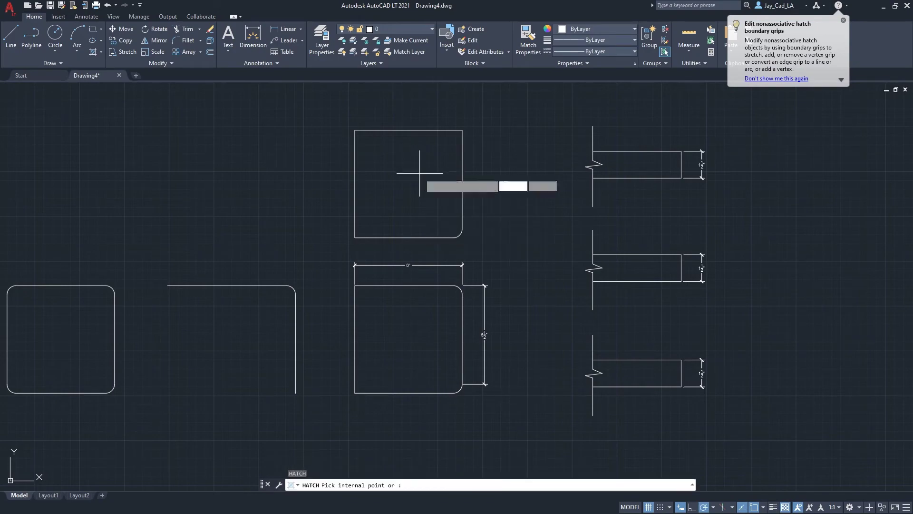
{"action": "key", "text": "Return"}
{"action": "left_click", "coordinate": [412, 168]}
{"action": "key", "text": "Return"}
{"action": "scroll", "coordinate": [454, 197], "scroll_direction": "up", "scroll_amount": 2}
{"action": "scroll", "coordinate": [454, 200], "scroll_direction": "up", "scroll_amount": 4}
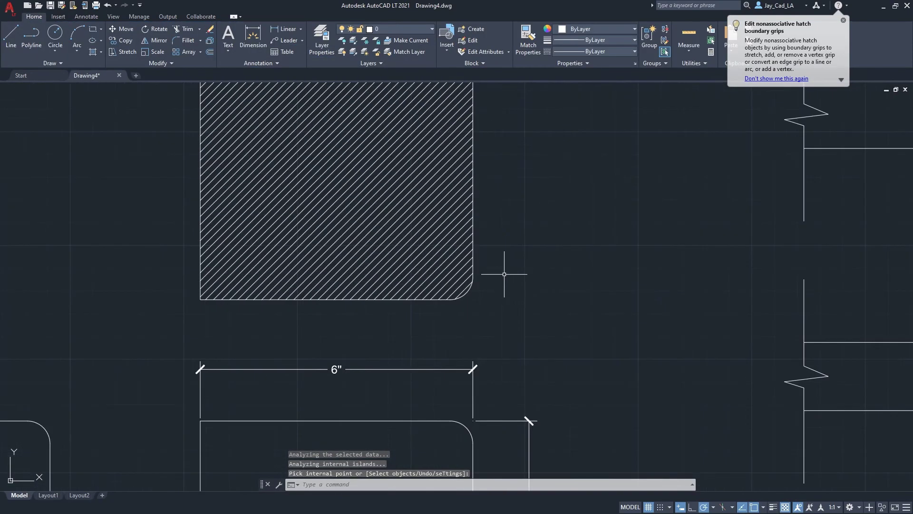
Step: Fillet the upper-right corner of the topmost 1 1/2" thick edge profile with a 1" radius
{"action": "scroll", "coordinate": [408, 306], "scroll_direction": "down", "scroll_amount": 6}
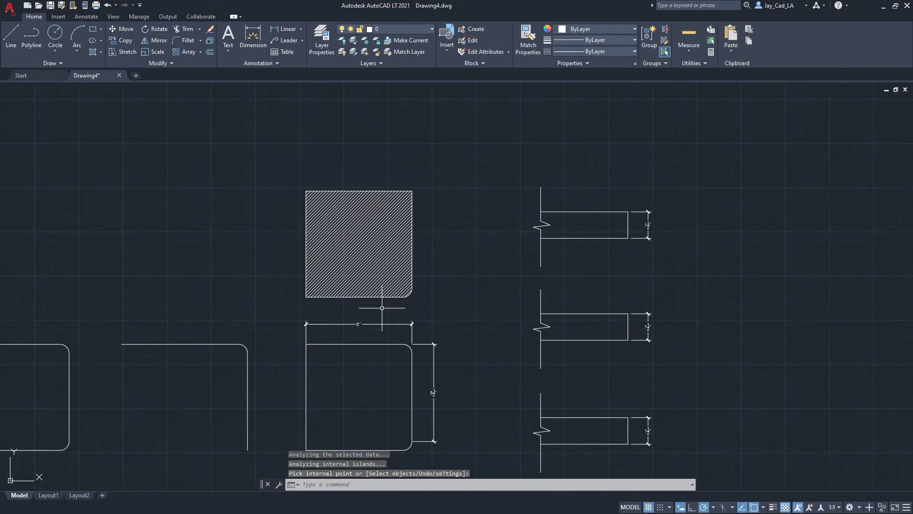
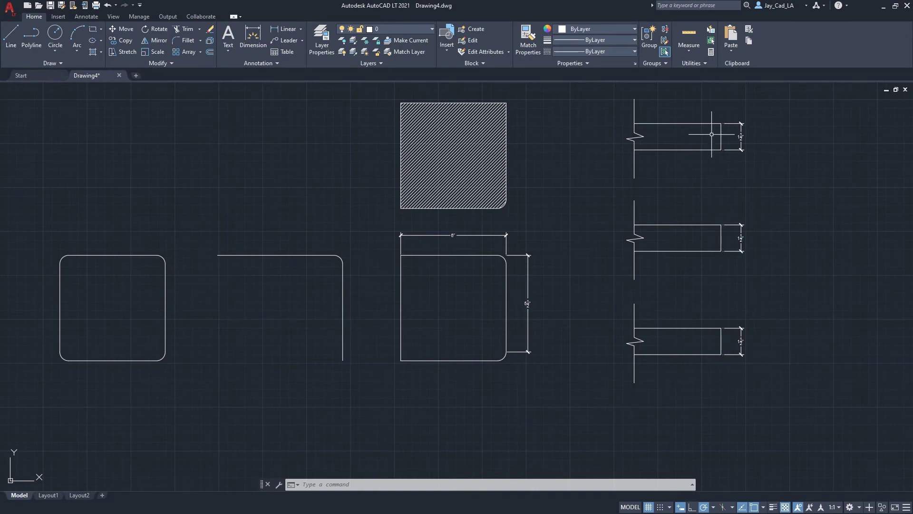
{"action": "scroll", "coordinate": [723, 118], "scroll_direction": "up", "scroll_amount": 5}
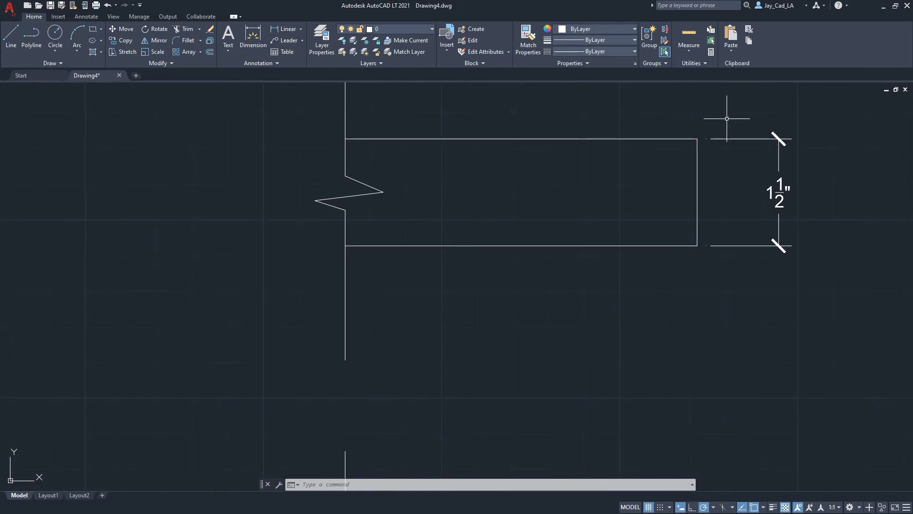
{"action": "scroll", "coordinate": [671, 161], "scroll_direction": "down", "scroll_amount": 7}
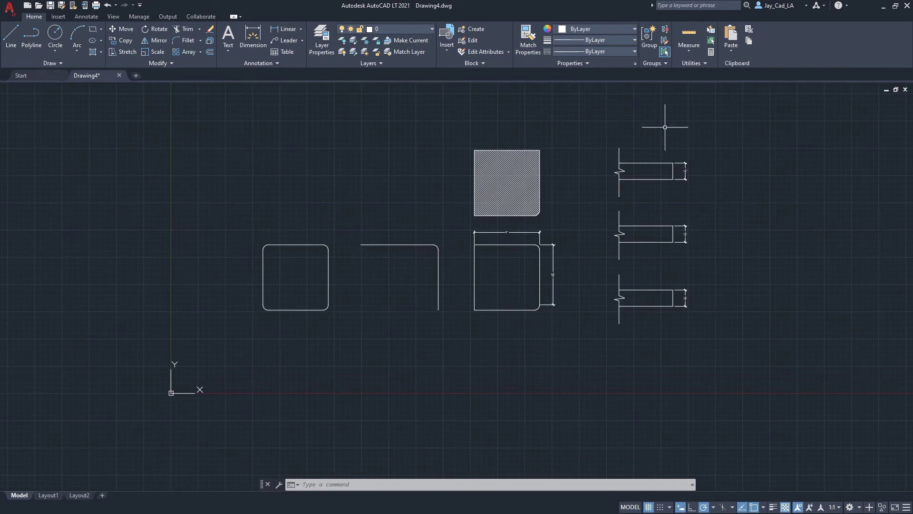
{"action": "scroll", "coordinate": [709, 153], "scroll_direction": "up", "scroll_amount": 5}
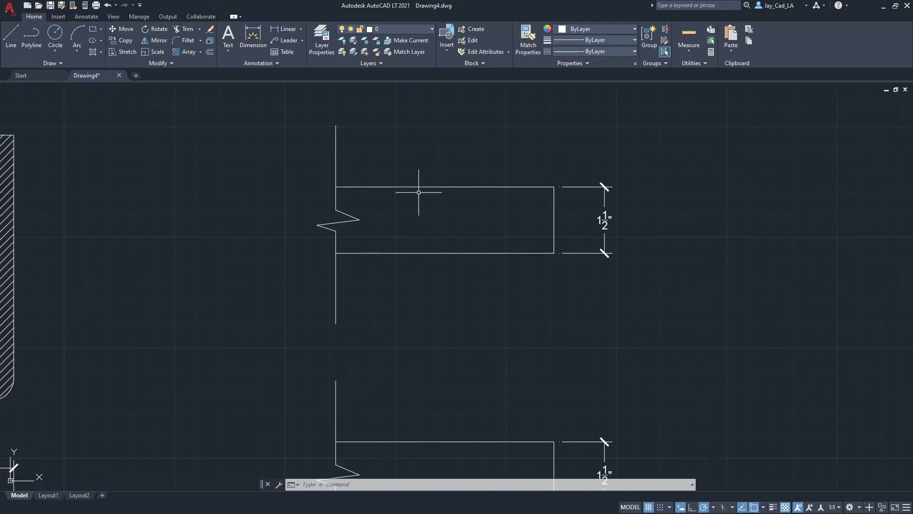
{"action": "scroll", "coordinate": [471, 183], "scroll_direction": "down", "scroll_amount": 5}
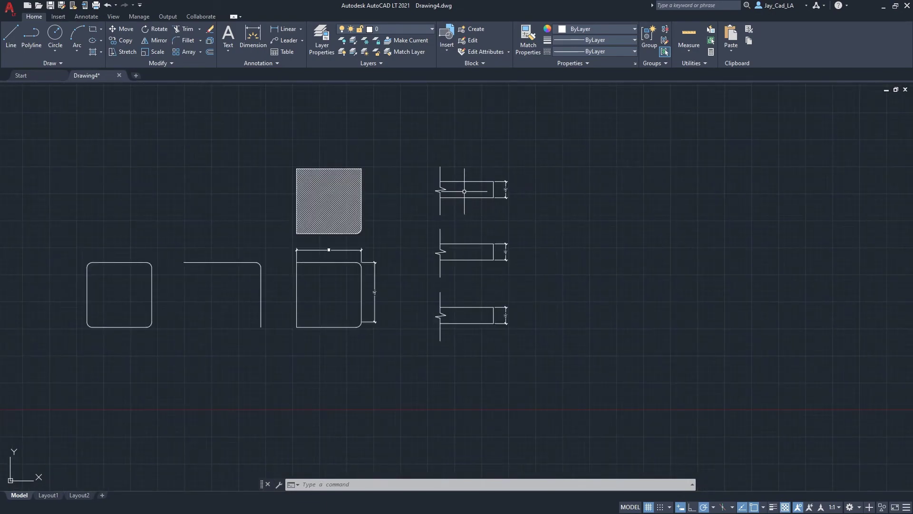
{"action": "scroll", "coordinate": [482, 161], "scroll_direction": "up", "scroll_amount": 7}
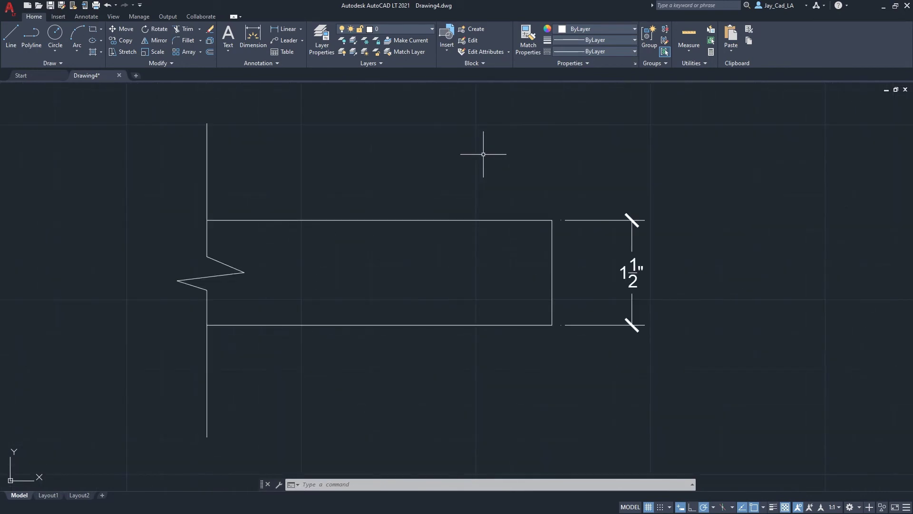
{"action": "type", "text": "f"}
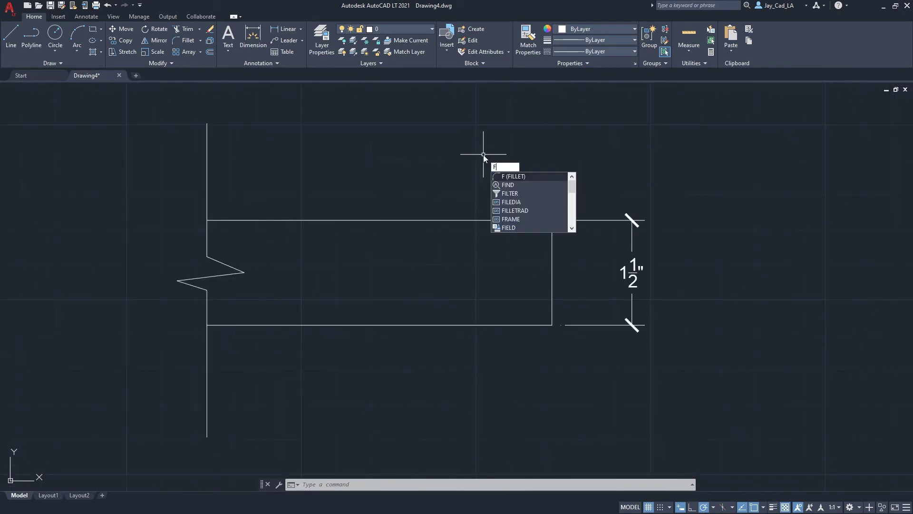
{"action": "key", "text": "Return"}
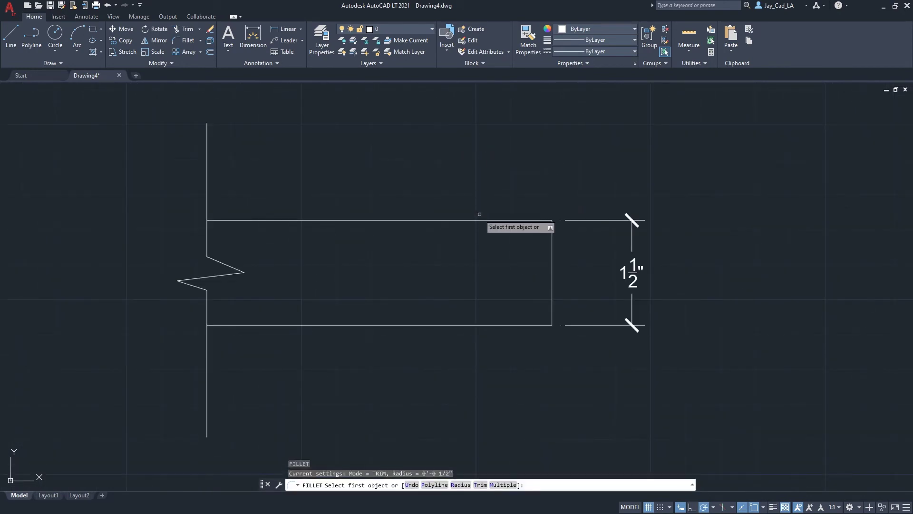
{"action": "left_click", "coordinate": [461, 485]}
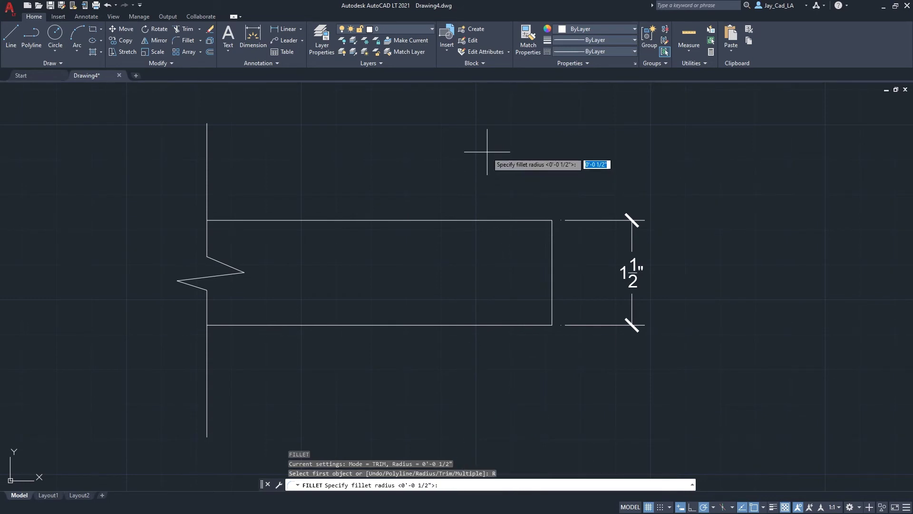
{"action": "type", "text": "1"}
{"action": "key", "text": "Return"}
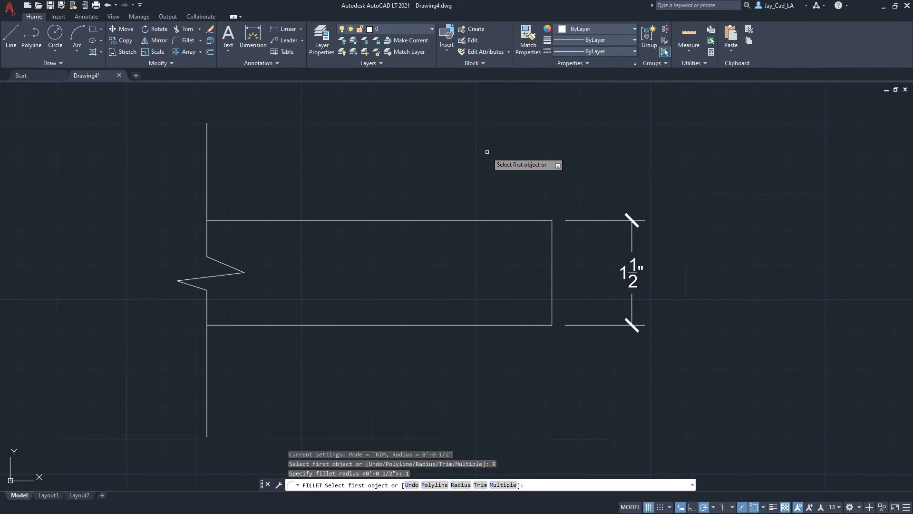
{"action": "left_click", "coordinate": [523, 220]}
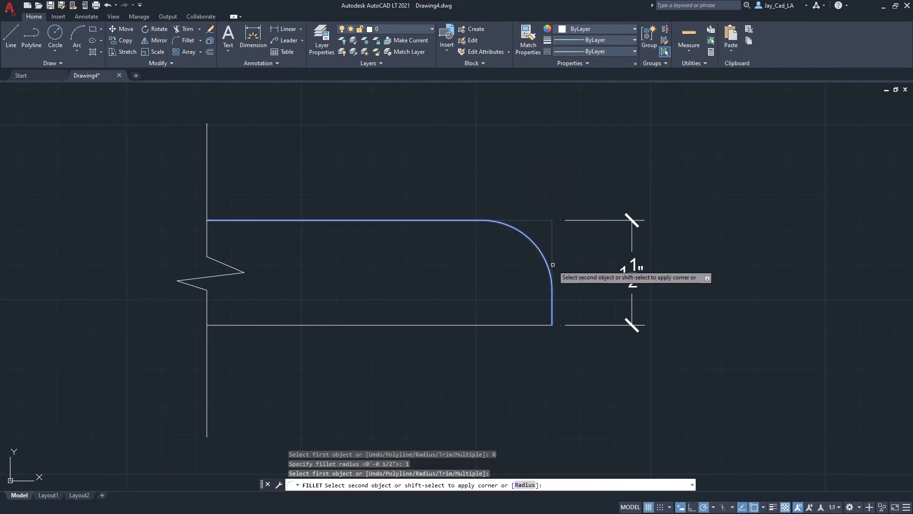
{"action": "left_click", "coordinate": [550, 257]}
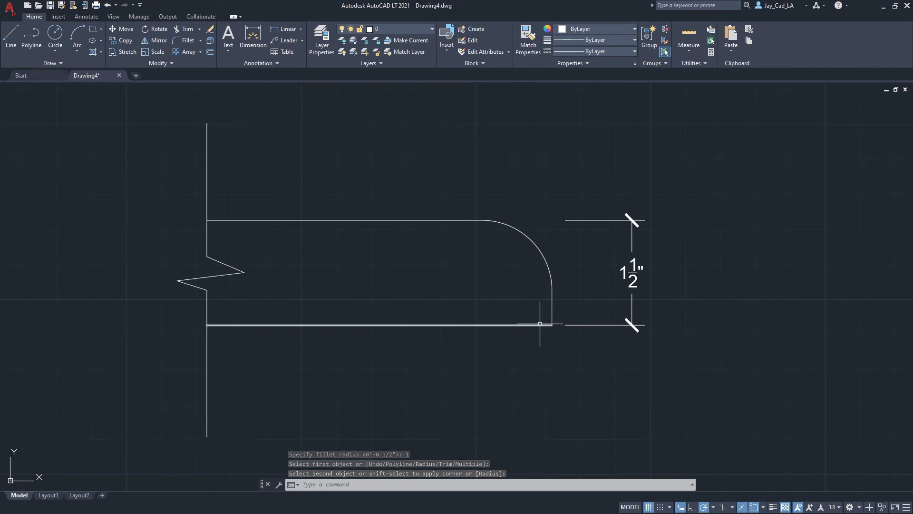
{"action": "type", "text": "FR"}
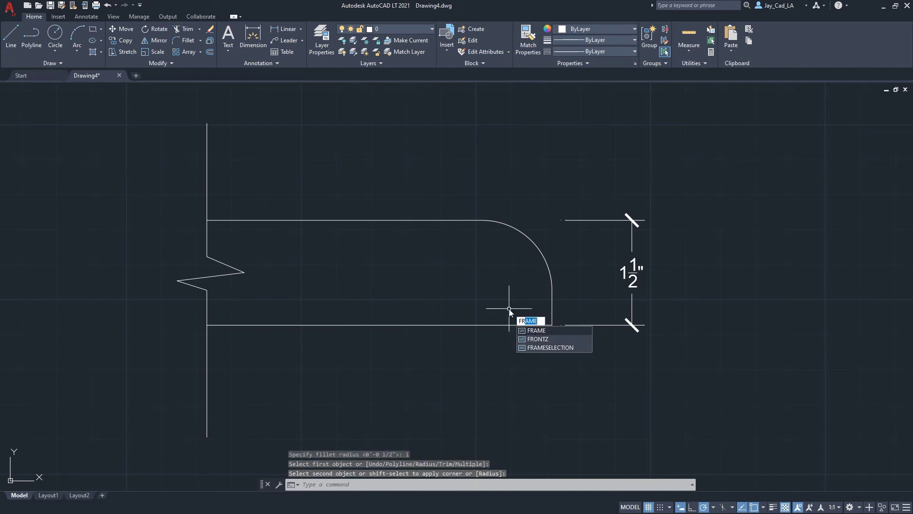
{"action": "key", "text": "Return"}
{"action": "key", "text": "Escape"}
Step: Fillet the lower-right corner of the topmost edge profile with a 0.5" radius
{"action": "type", "text": "F"}
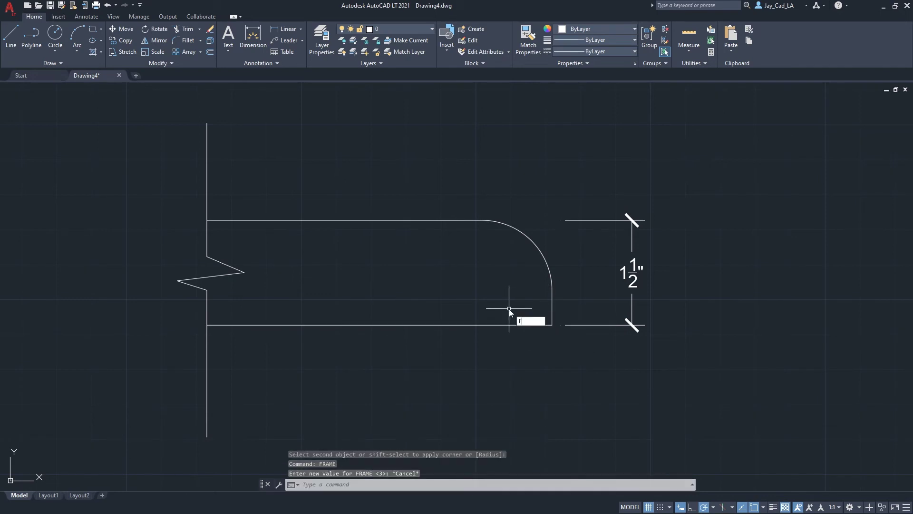
{"action": "key", "text": "Return"}
{"action": "left_click", "coordinate": [460, 485]}
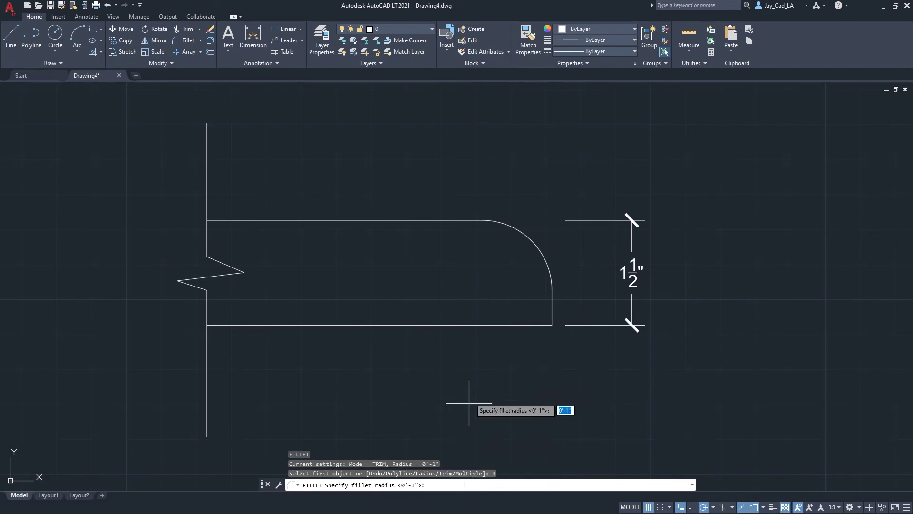
{"action": "type", "text": ".5"}
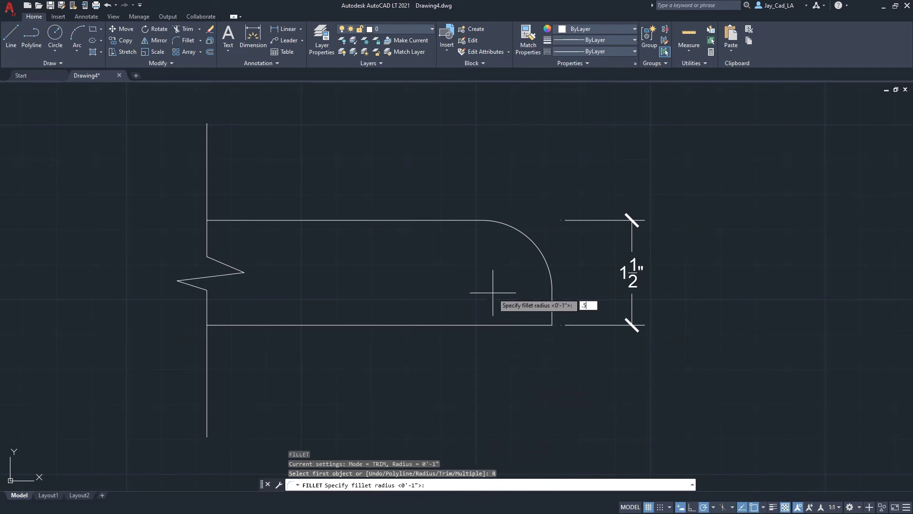
{"action": "key", "text": "Return"}
{"action": "left_click", "coordinate": [552, 315]}
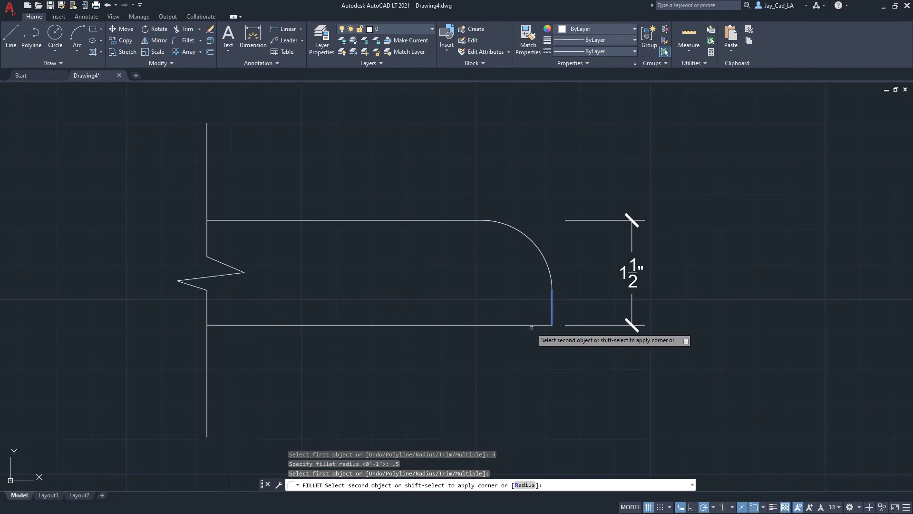
{"action": "left_click", "coordinate": [532, 323]}
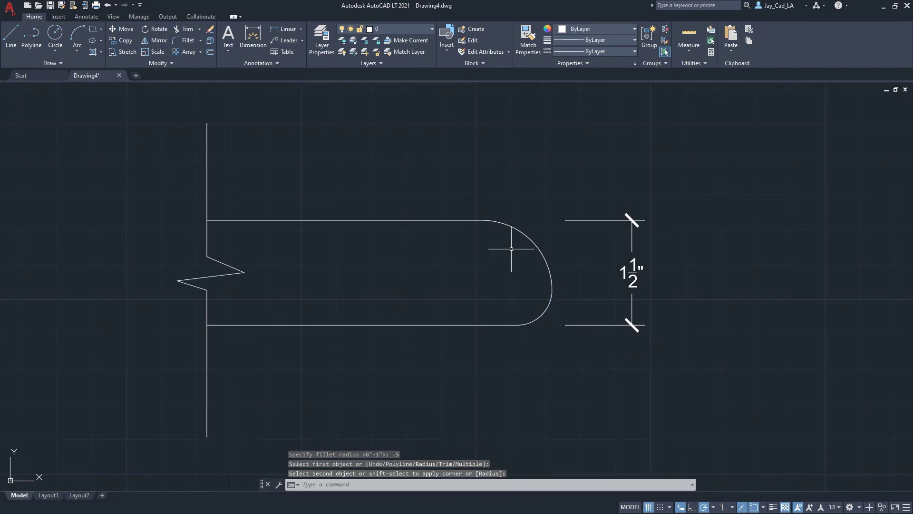
Step: Fillet the upper-right corner of the middle edge profile with a 1.5" radius
{"action": "scroll", "coordinate": [506, 252], "scroll_direction": "down", "scroll_amount": 10}
{"action": "scroll", "coordinate": [514, 296], "scroll_direction": "up", "scroll_amount": 6}
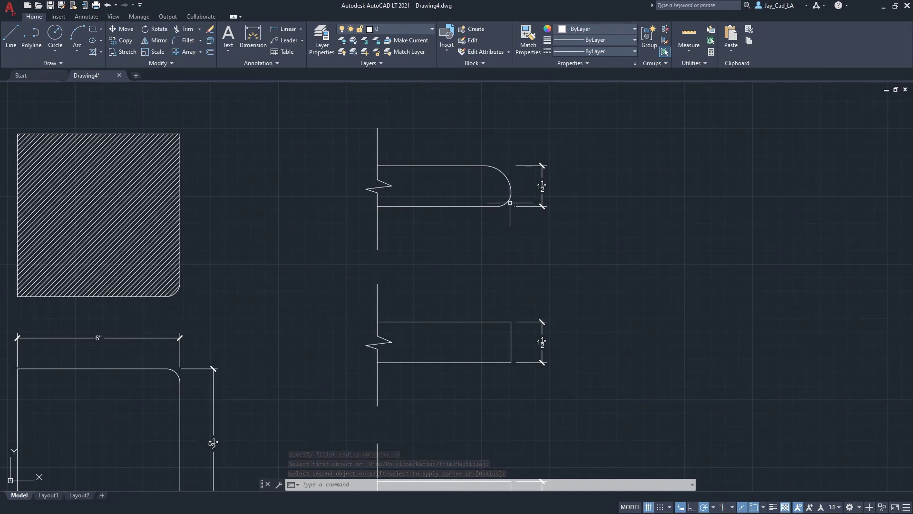
{"action": "scroll", "coordinate": [499, 381], "scroll_direction": "up", "scroll_amount": 4}
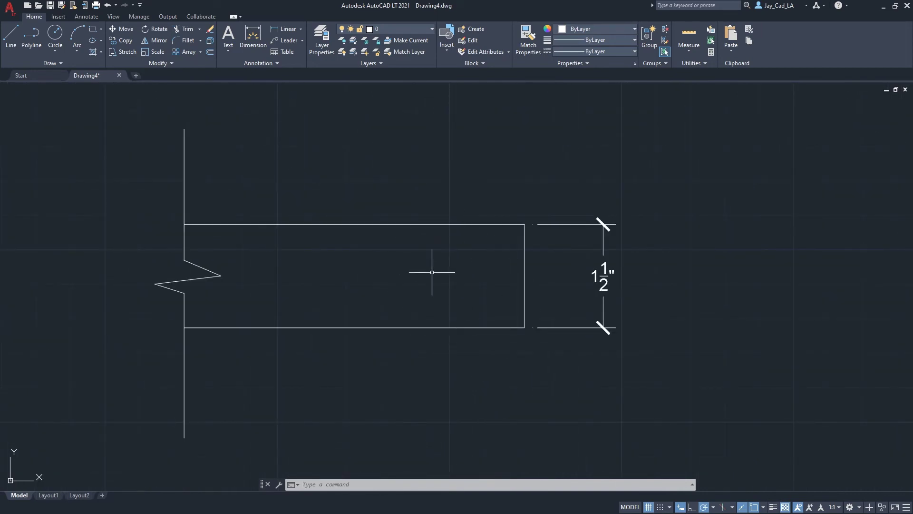
{"action": "type", "text": "f"}
{"action": "key", "text": "Return"}
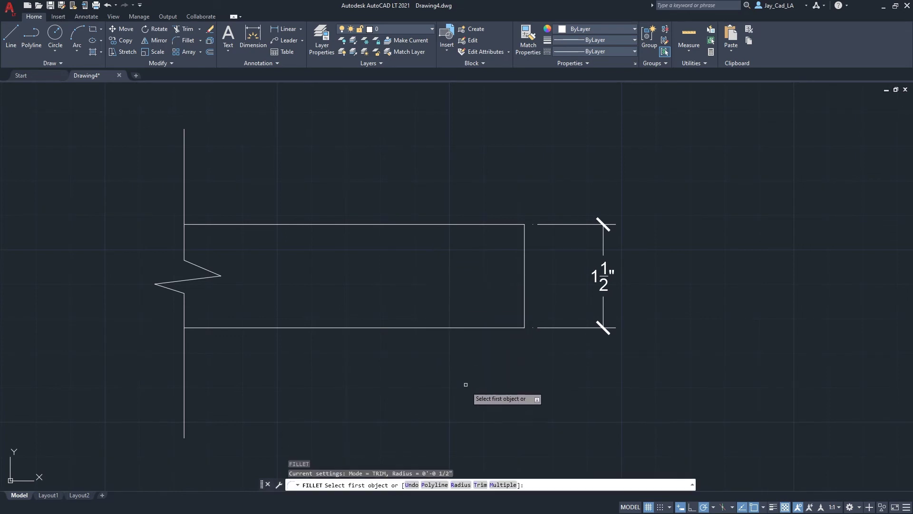
{"action": "type", "text": "r"}
{"action": "key", "text": "Return"}
{"action": "type", "text": "1"}
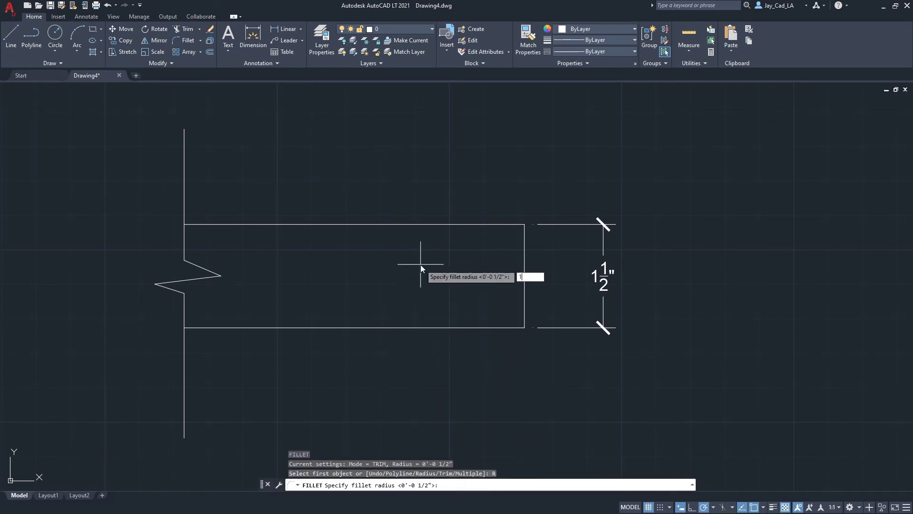
{"action": "type", "text": ".5"}
{"action": "key", "text": "Return"}
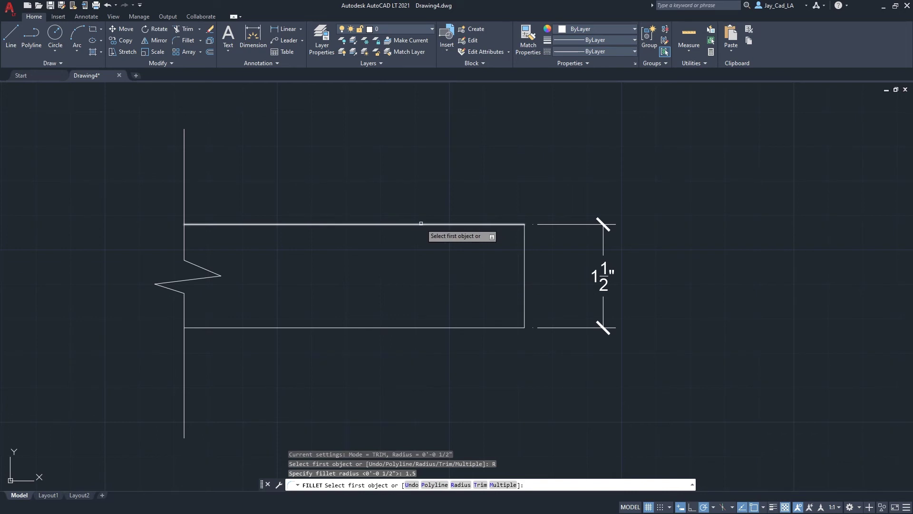
{"action": "left_click", "coordinate": [421, 223]}
{"action": "left_click", "coordinate": [523, 281]}
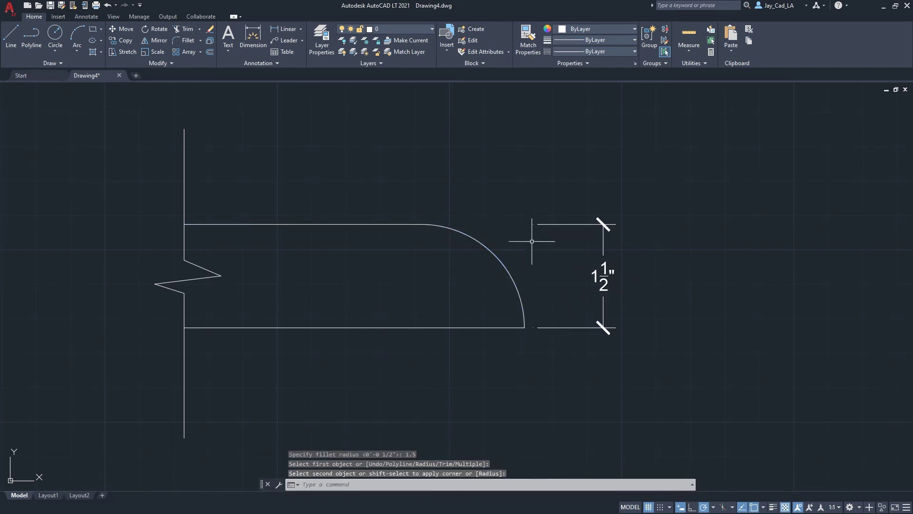
Step: Fillet the upper-right corner of the lowest edge profile with a 0.75" radius
{"action": "scroll", "coordinate": [538, 247], "scroll_direction": "down", "scroll_amount": 4}
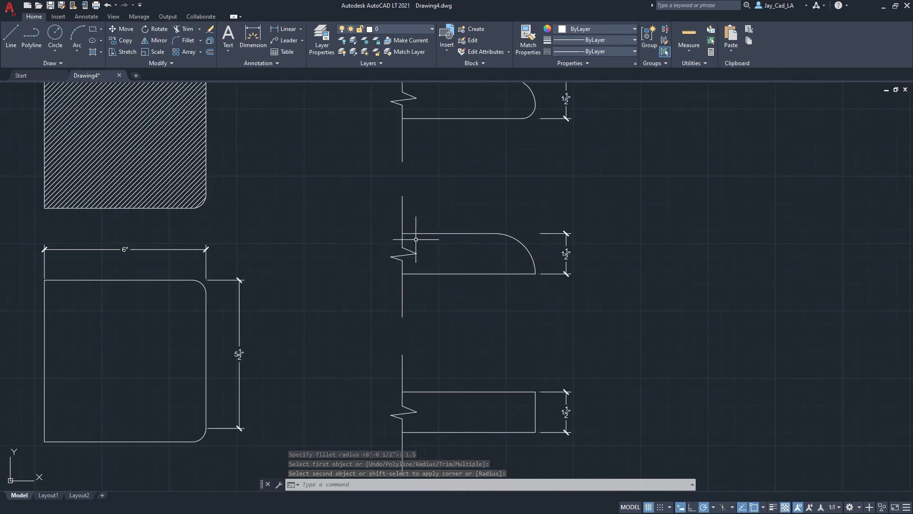
{"action": "scroll", "coordinate": [536, 320], "scroll_direction": "down", "scroll_amount": 2}
{"action": "scroll", "coordinate": [537, 342], "scroll_direction": "up", "scroll_amount": 4}
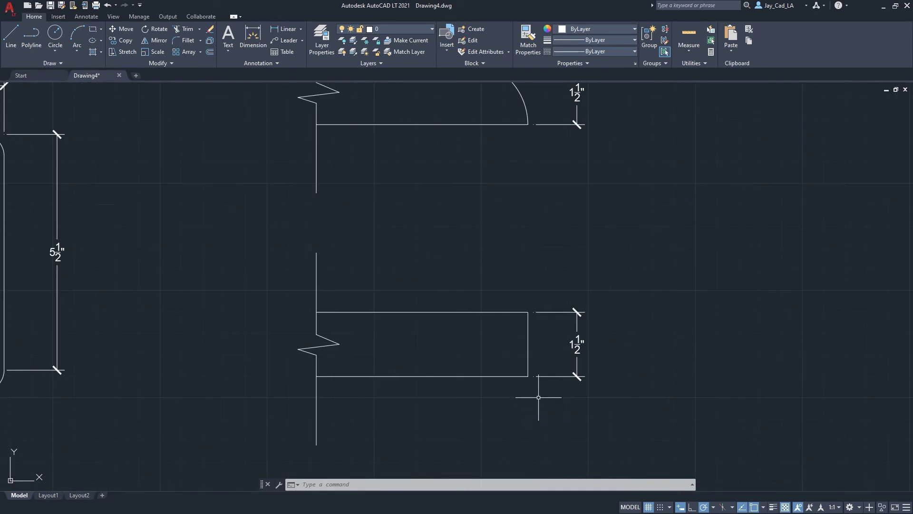
{"action": "scroll", "coordinate": [497, 348], "scroll_direction": "up", "scroll_amount": 2}
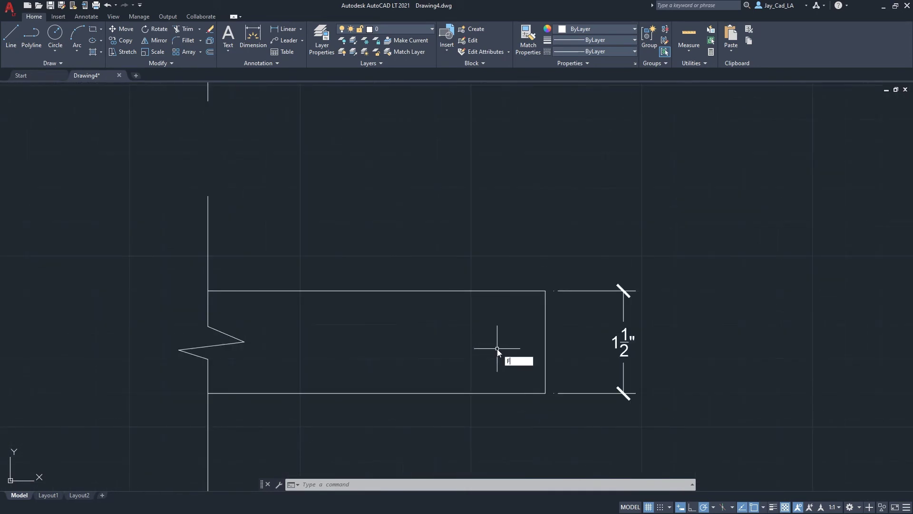
{"action": "key", "text": "Return"}
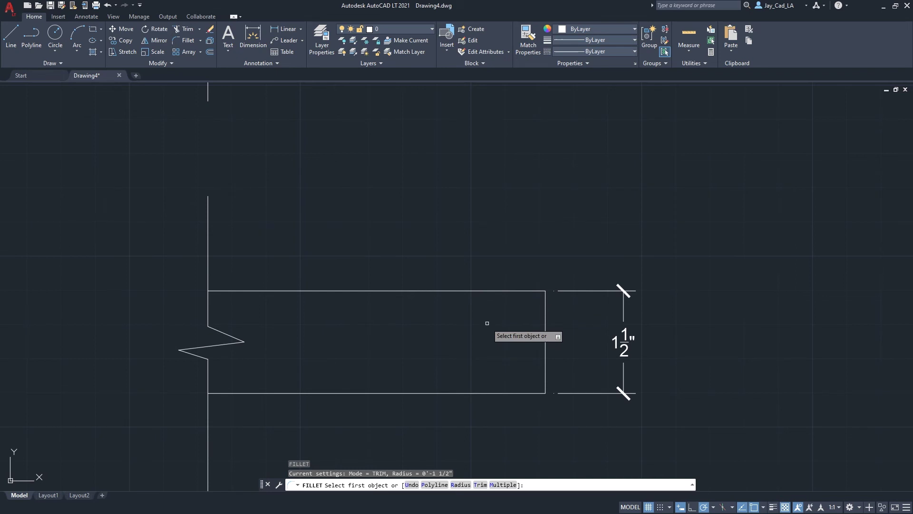
{"action": "left_click", "coordinate": [457, 485]}
{"action": "type", "text": "0.75"}
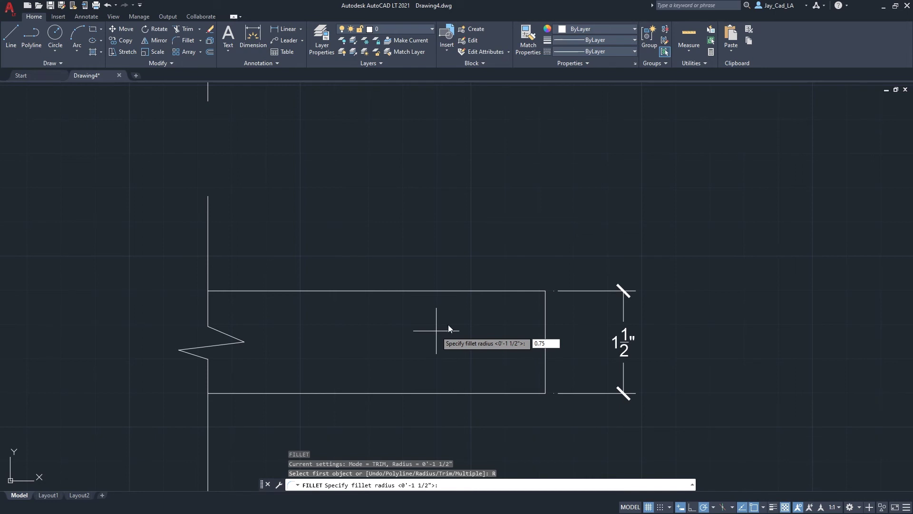
{"action": "key", "text": "Return"}
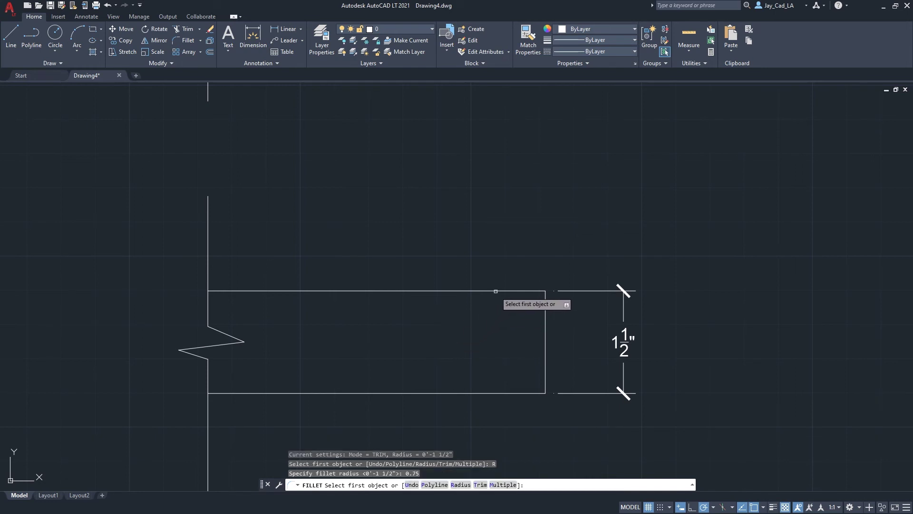
{"action": "left_click", "coordinate": [494, 291]}
{"action": "left_click", "coordinate": [545, 333]}
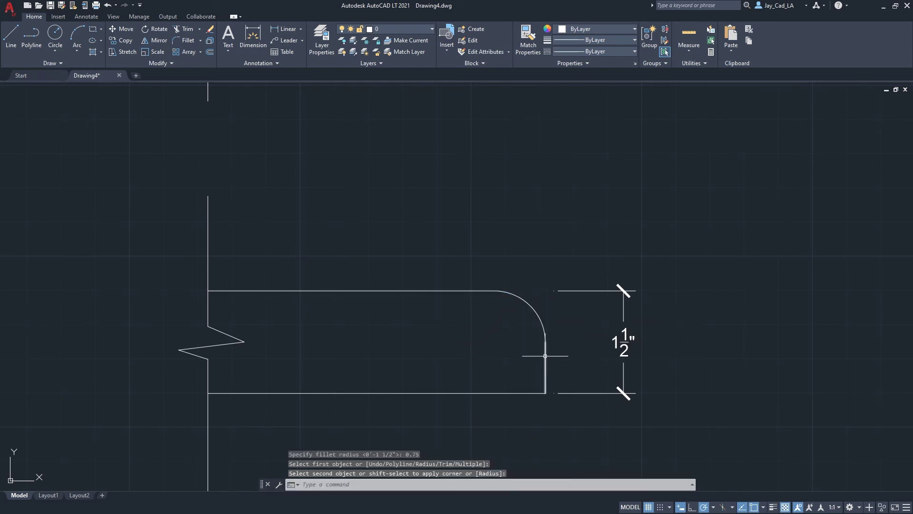
Step: Fillet the lower-right corner of the lowest edge profile with the same 0.75" radius to round off its end
{"action": "key", "text": "Return"}
{"action": "left_click", "coordinate": [545, 358]}
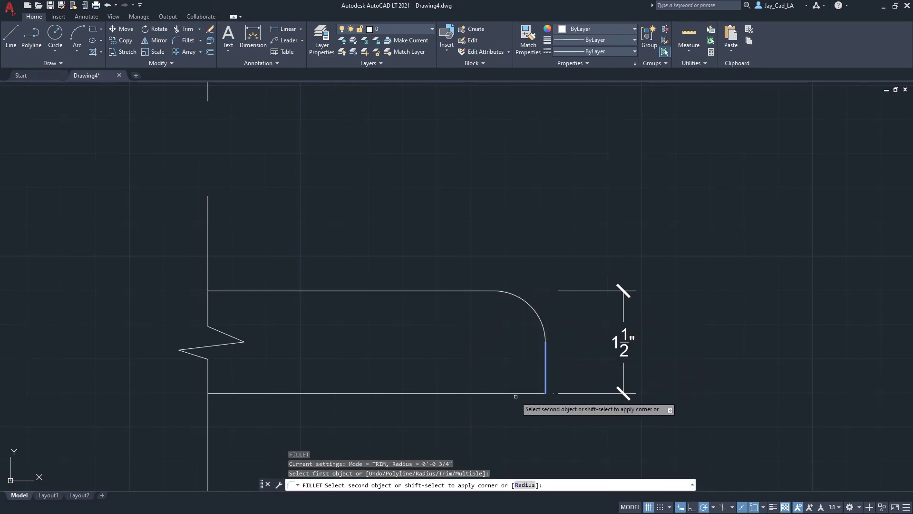
{"action": "left_click", "coordinate": [512, 393]}
{"action": "scroll", "coordinate": [430, 309], "scroll_direction": "down", "scroll_amount": 4}
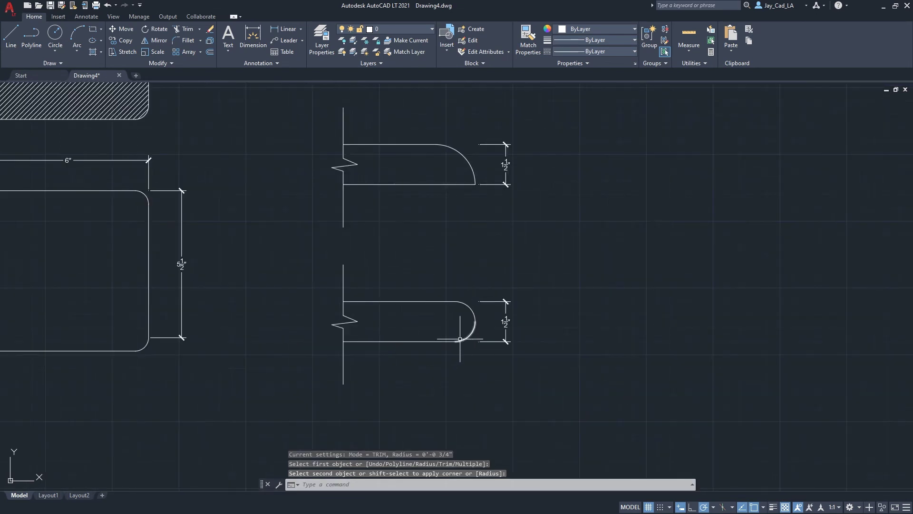
{"action": "scroll", "coordinate": [418, 328], "scroll_direction": "down", "scroll_amount": 3}
{"action": "scroll", "coordinate": [410, 319], "scroll_direction": "up", "scroll_amount": 1}
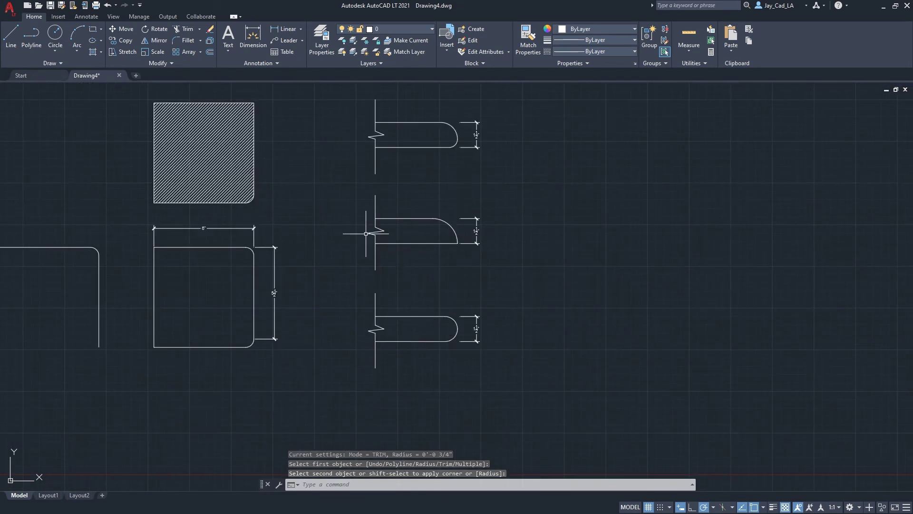
{"action": "scroll", "coordinate": [370, 235], "scroll_direction": "down", "scroll_amount": 2}
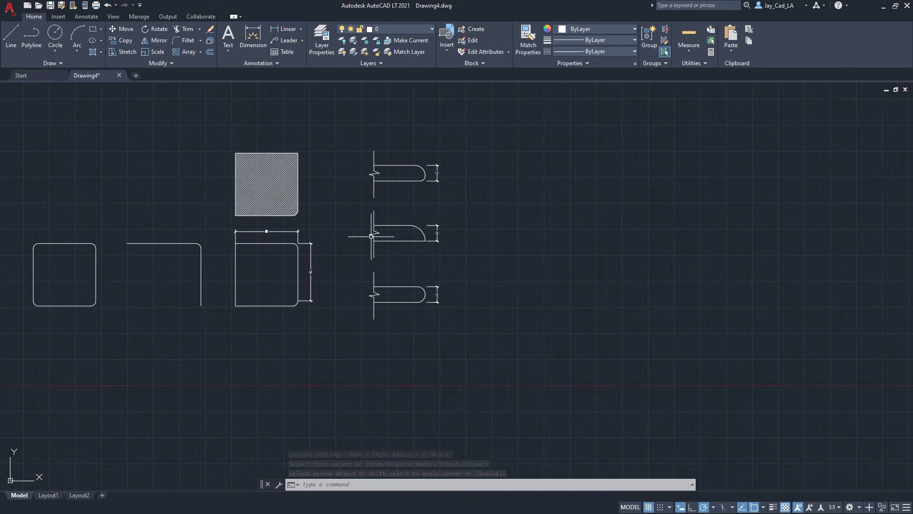
{"action": "scroll", "coordinate": [371, 236], "scroll_direction": "down", "scroll_amount": 2}
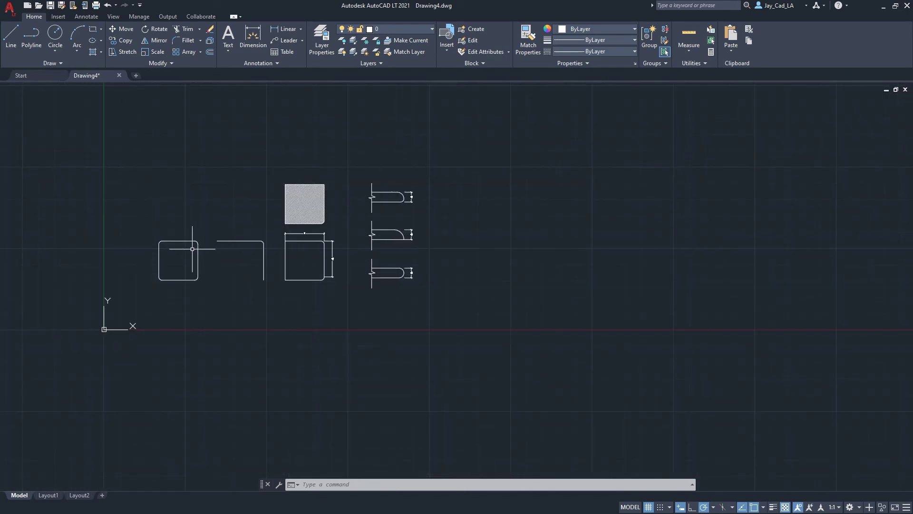
{"action": "scroll", "coordinate": [431, 201], "scroll_direction": "up", "scroll_amount": 2}
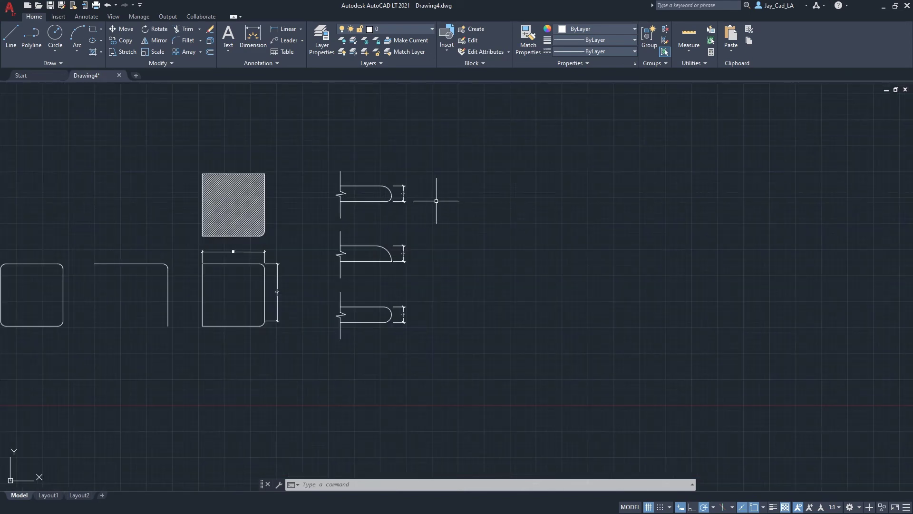
{"action": "scroll", "coordinate": [436, 201], "scroll_direction": "up", "scroll_amount": 2}
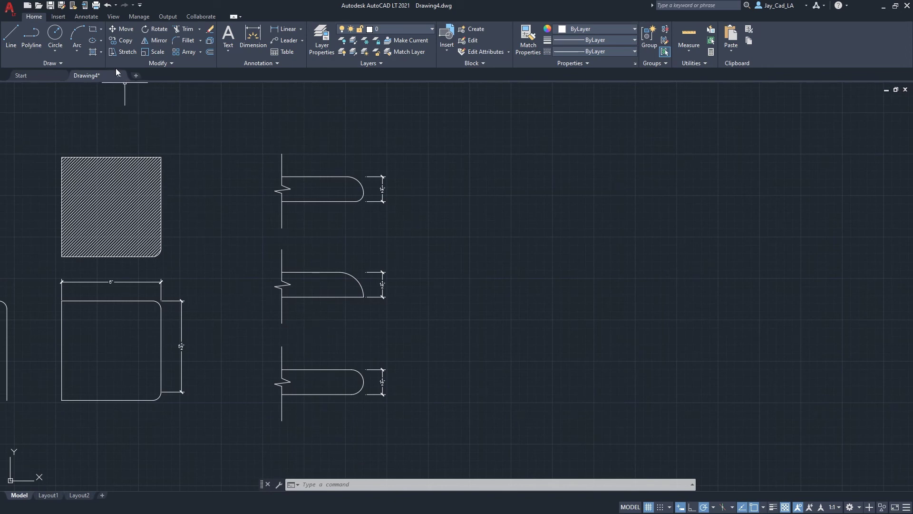
{"action": "scroll", "coordinate": [26, 369], "scroll_direction": "down", "scroll_amount": 3}
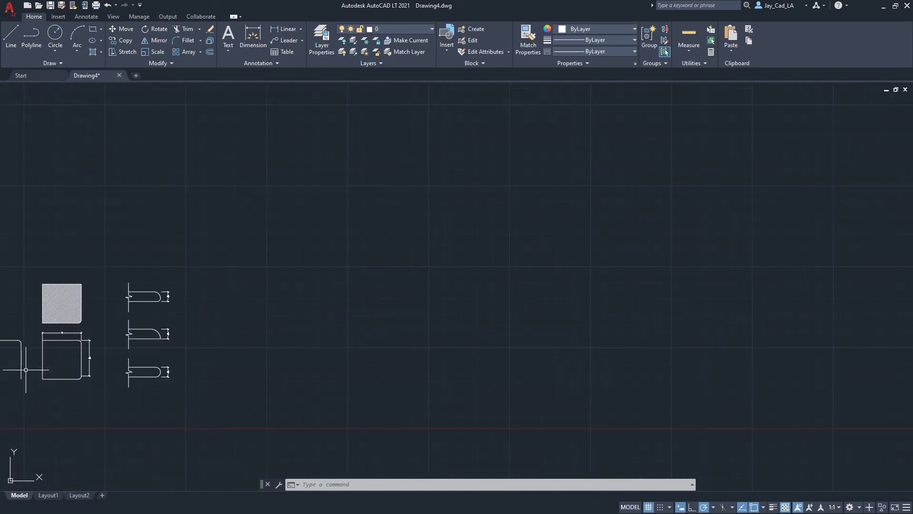
Step: Try to fillet the upper-left corner of the dimensioned 6" square with an 8" radius
{"action": "scroll", "coordinate": [14, 370], "scroll_direction": "up", "scroll_amount": 7}
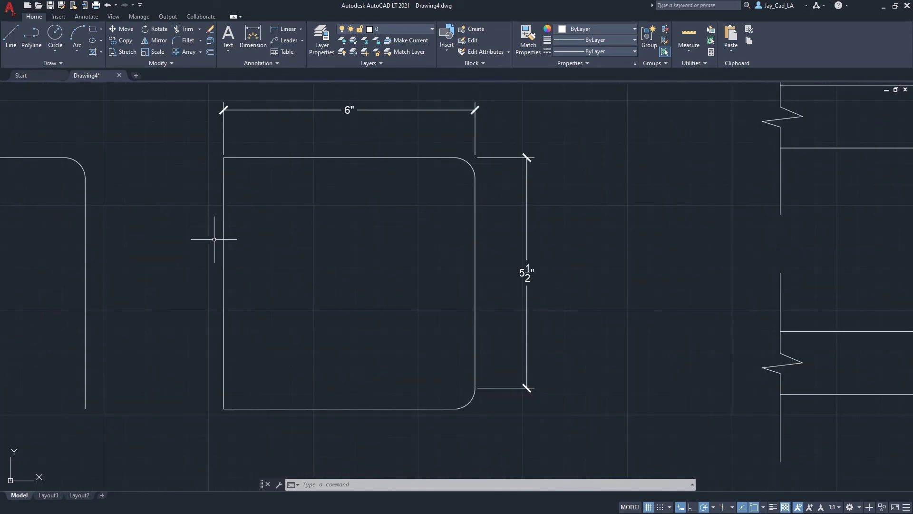
{"action": "scroll", "coordinate": [214, 239], "scroll_direction": "down", "scroll_amount": 2}
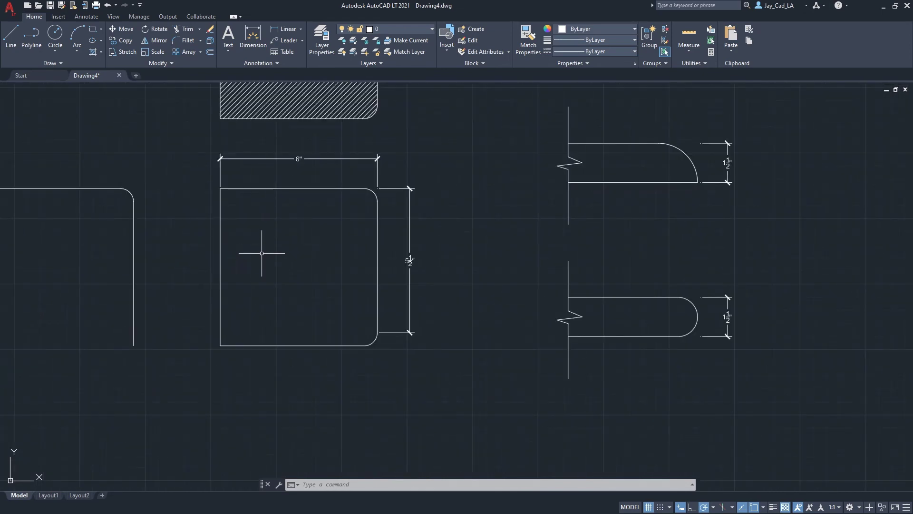
{"action": "type", "text": "f"}
{"action": "key", "text": "Return"}
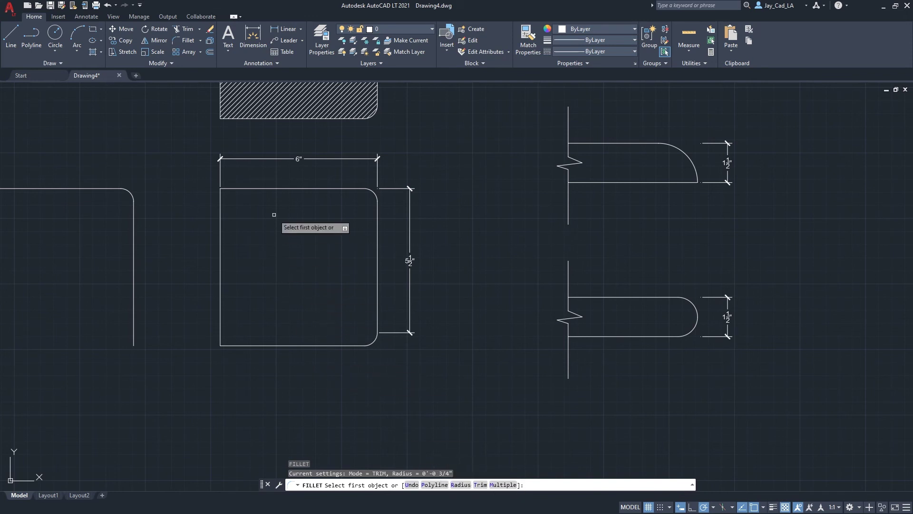
{"action": "key", "text": "Down"}
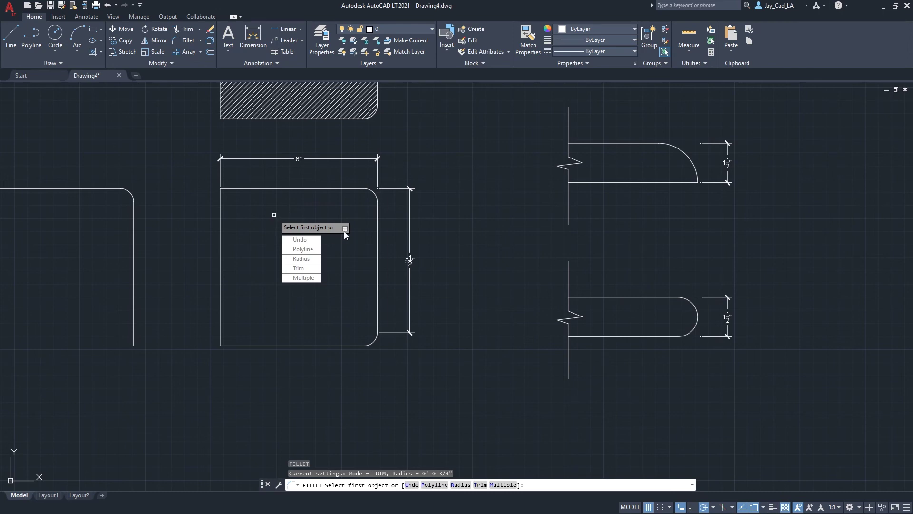
{"action": "left_click", "coordinate": [298, 262]}
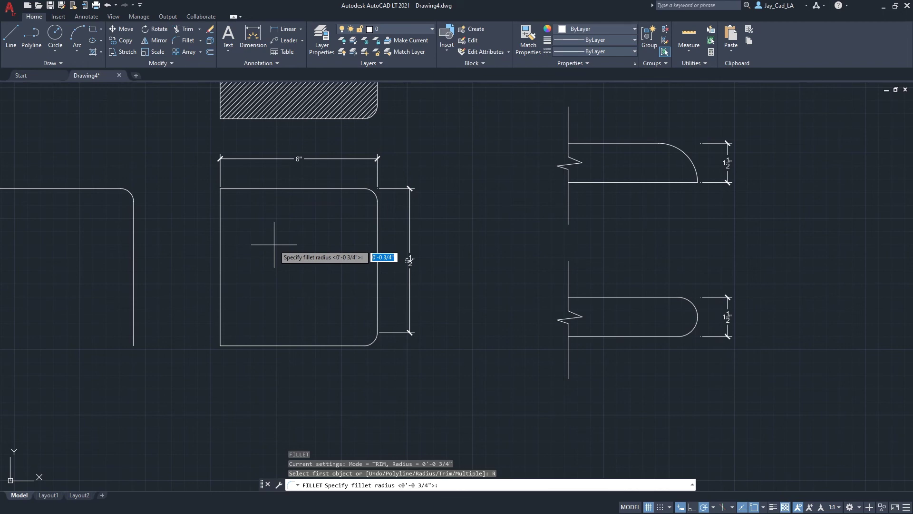
{"action": "type", "text": "8"}
{"action": "key", "text": "Return"}
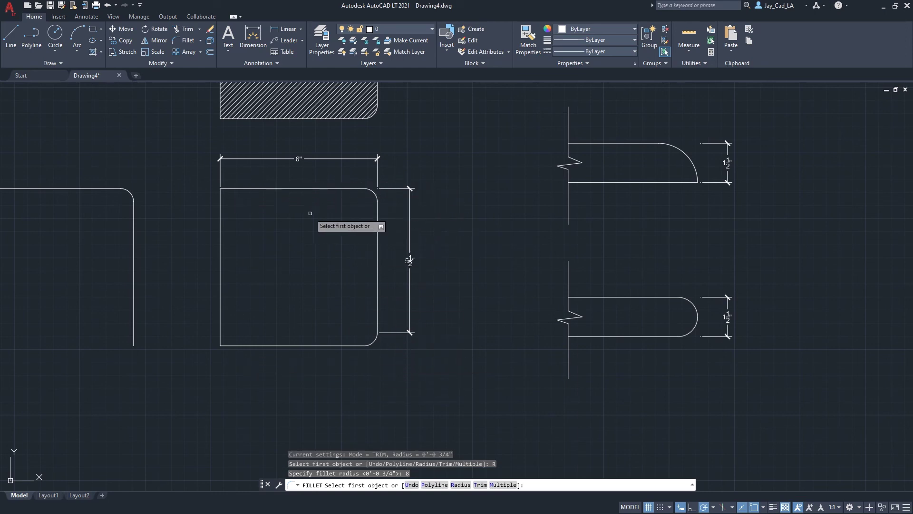
{"action": "left_click", "coordinate": [264, 189]}
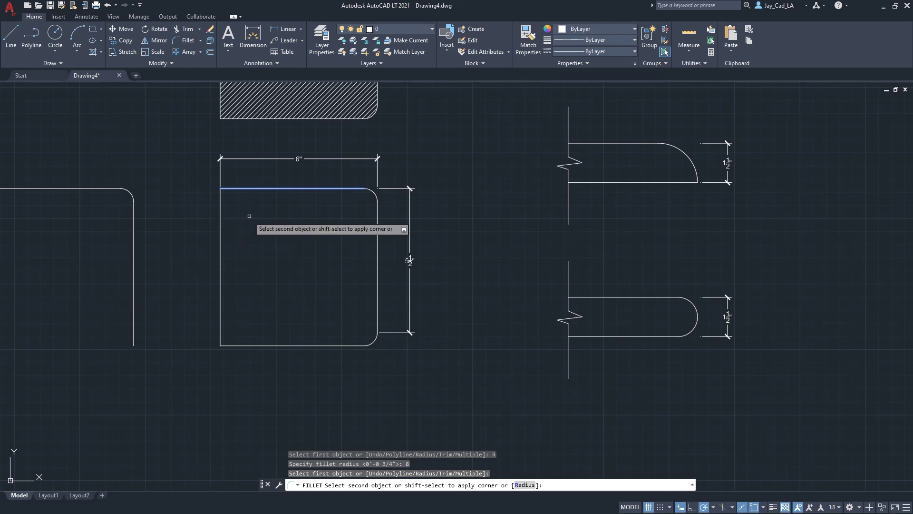
{"action": "key", "text": "Escape"}
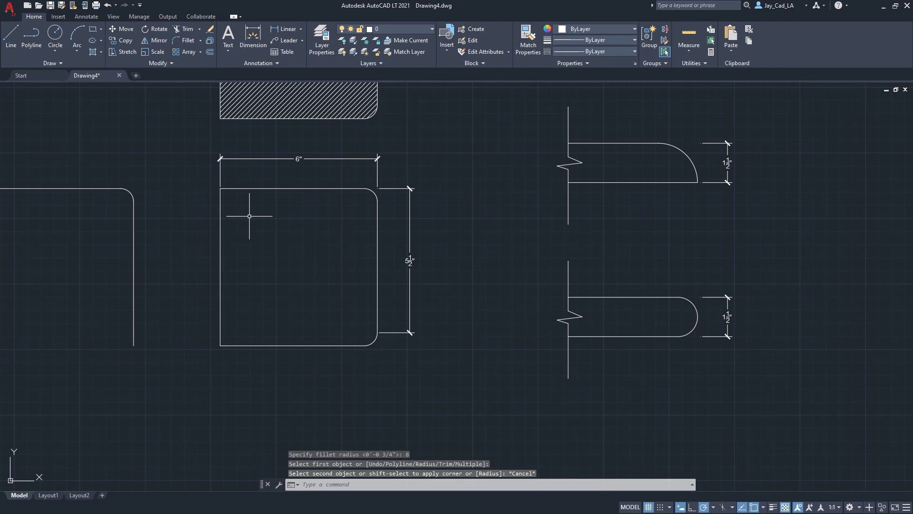
Step: Fillet the upper-left corner of the dimensioned 6" square with a radius of 0 and check the corner up close
{"action": "type", "text": "F"}
{"action": "key", "text": "Return"}
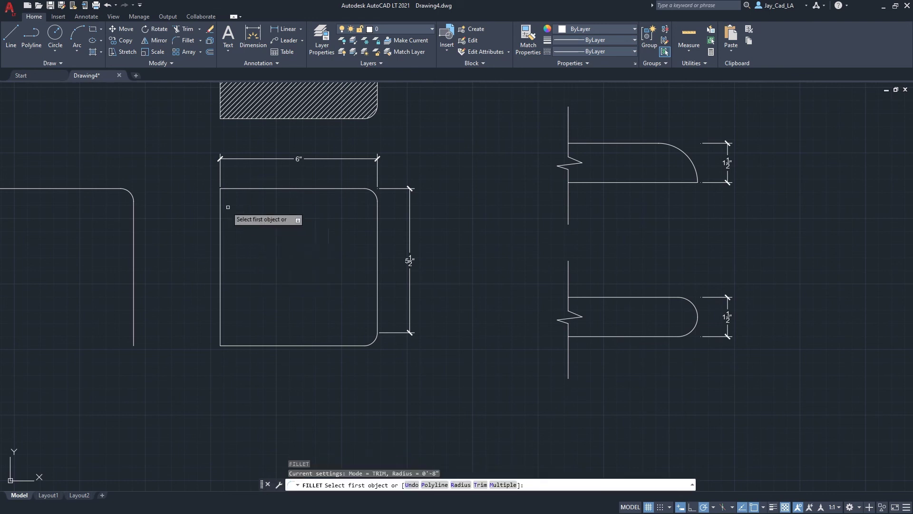
{"action": "left_click", "coordinate": [461, 485]}
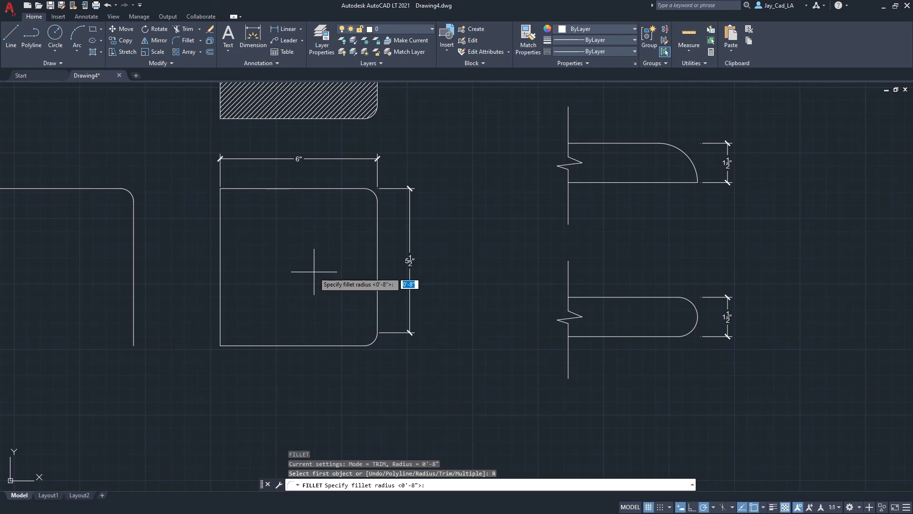
{"action": "key", "text": "Return"}
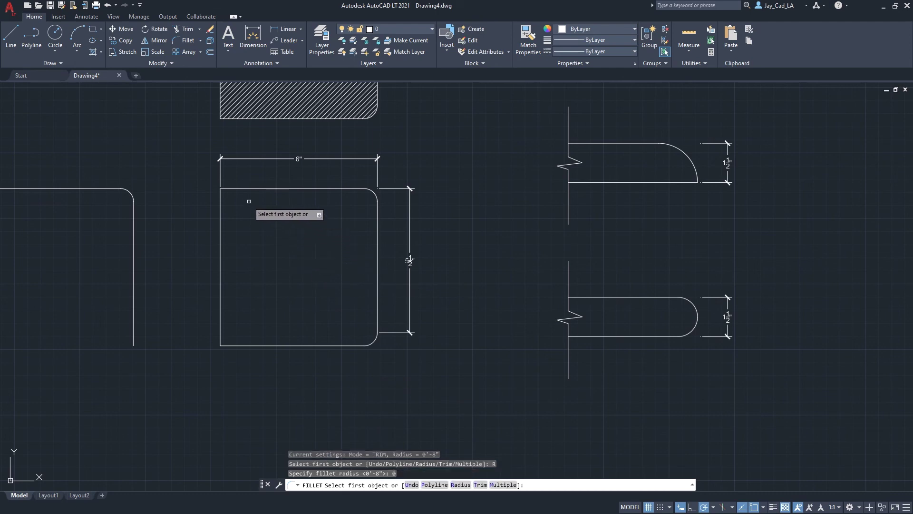
{"action": "left_click", "coordinate": [230, 188]}
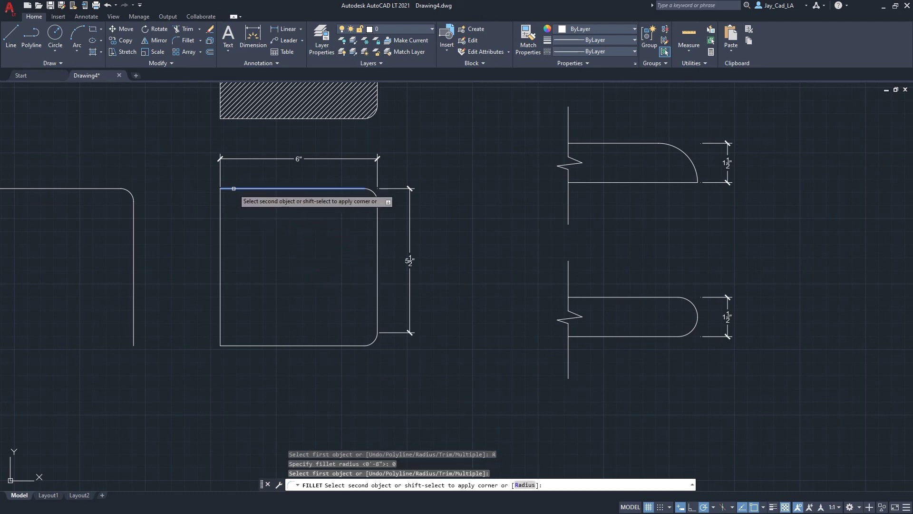
{"action": "left_click", "coordinate": [221, 210]}
{"action": "scroll", "coordinate": [204, 194], "scroll_direction": "up", "scroll_amount": 6}
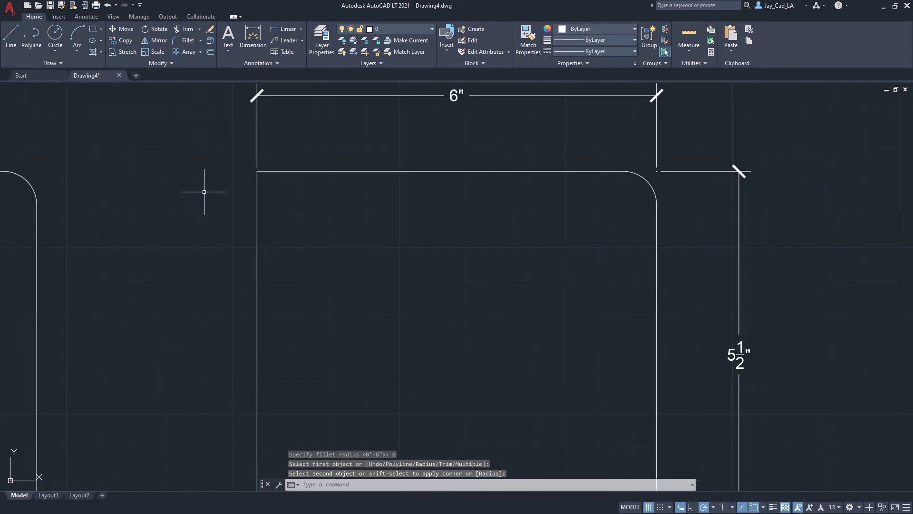
{"action": "scroll", "coordinate": [316, 187], "scroll_direction": "down", "scroll_amount": 6}
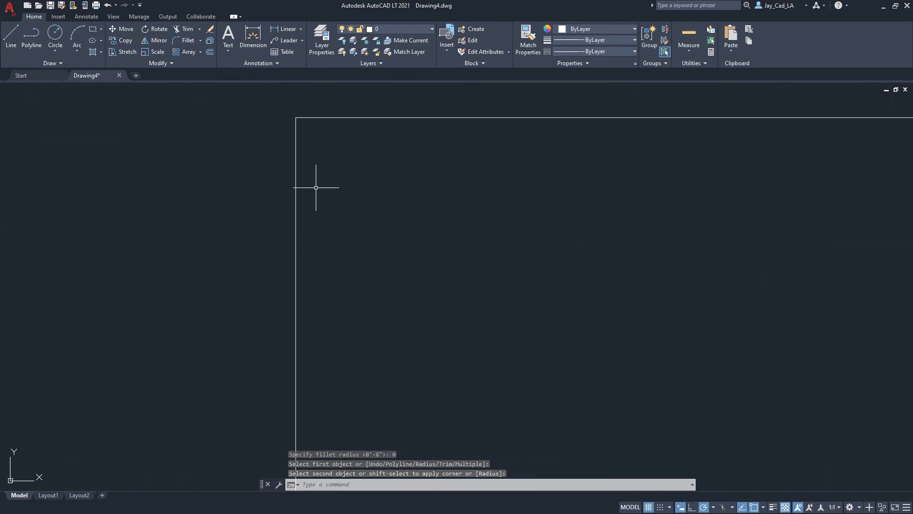